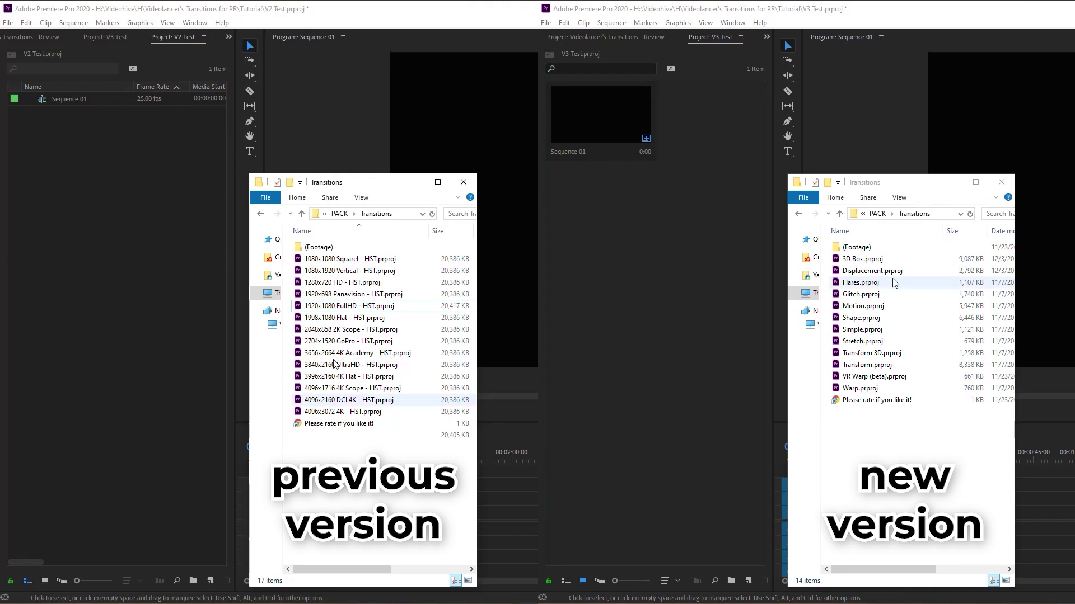
Import Displacement.prproj from Explorer into V3 Test, confirm the import, and save the project
{"action": "left_click_drag", "start_coordinate": [871, 271], "coordinate": [665, 234]}
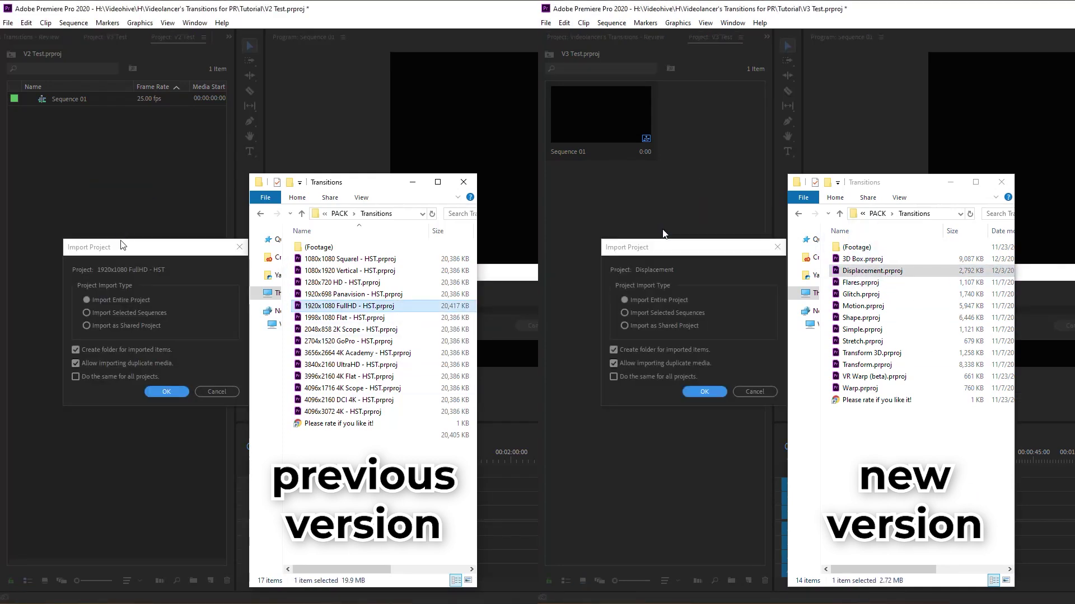
{"action": "left_click", "coordinate": [162, 392]}
{"action": "left_click", "coordinate": [702, 393]}
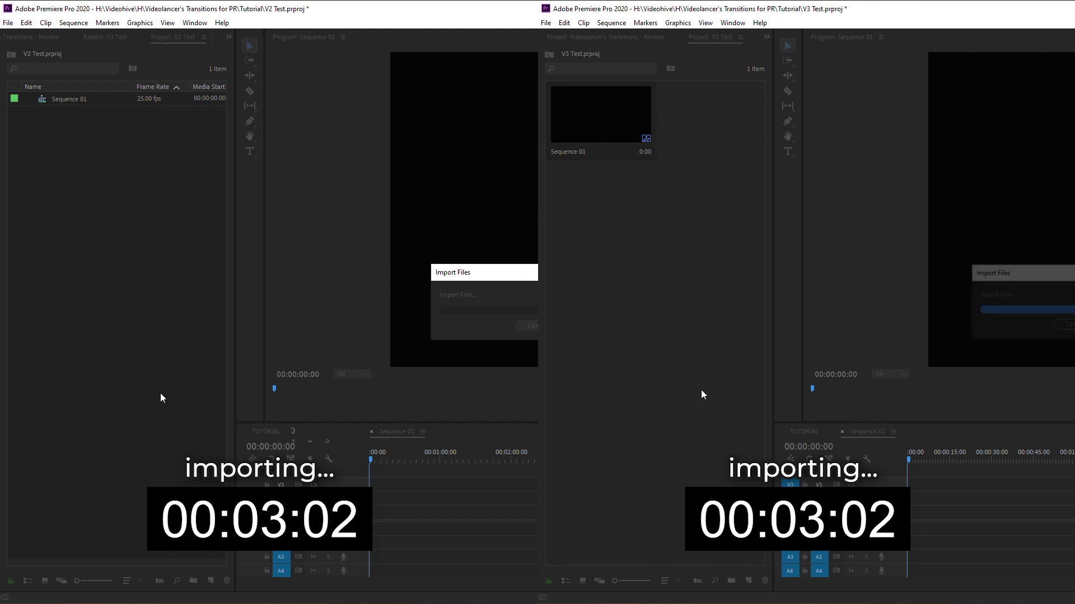
{"action": "left_click", "coordinate": [544, 25]}
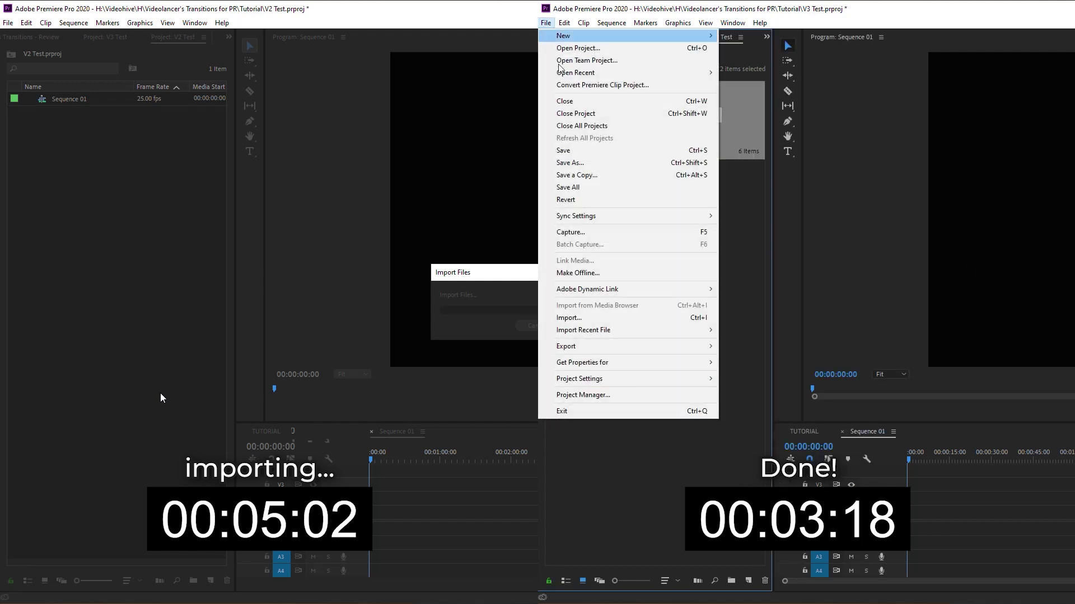
{"action": "left_click", "coordinate": [592, 149]}
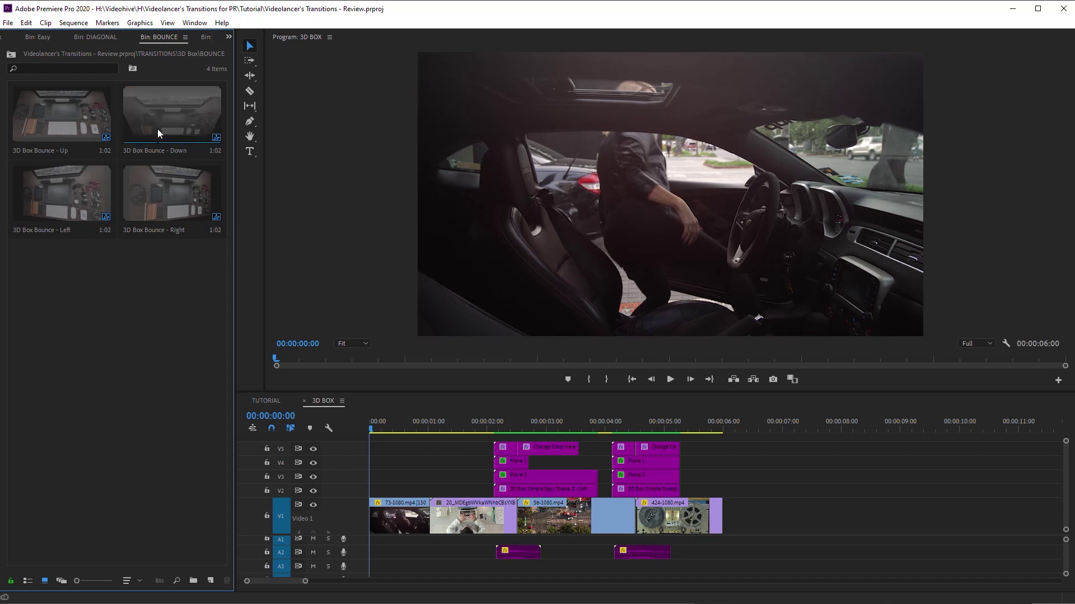
Place 3D Box Bounce - Down over the 3D BOX clips and play it back
{"action": "left_click_drag", "start_coordinate": [158, 133], "coordinate": [409, 476]}
{"action": "key", "text": "space"}
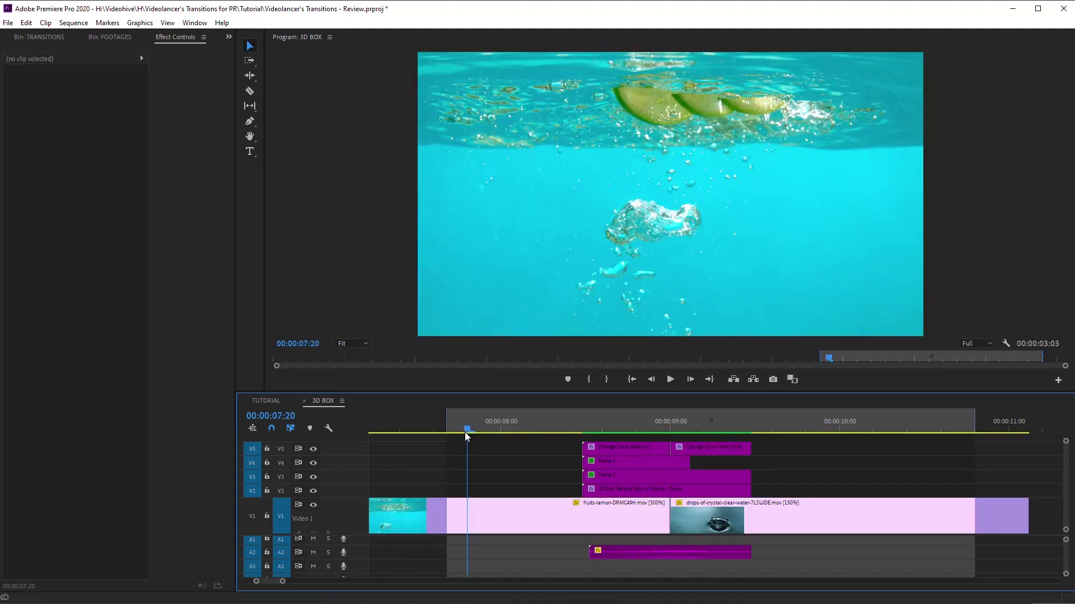
{"action": "left_click_drag", "start_coordinate": [464, 432], "coordinate": [661, 461]}
Inspect the V5 clip's Solid Composite colour and accept it unchanged
{"action": "left_click", "coordinate": [647, 448]}
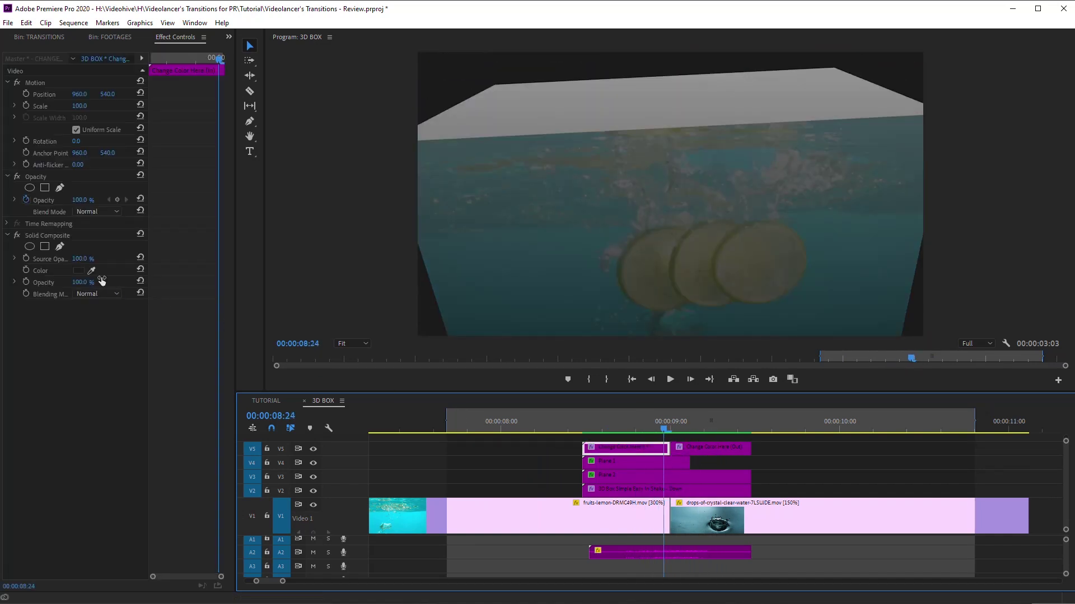
{"action": "left_click", "coordinate": [79, 271]}
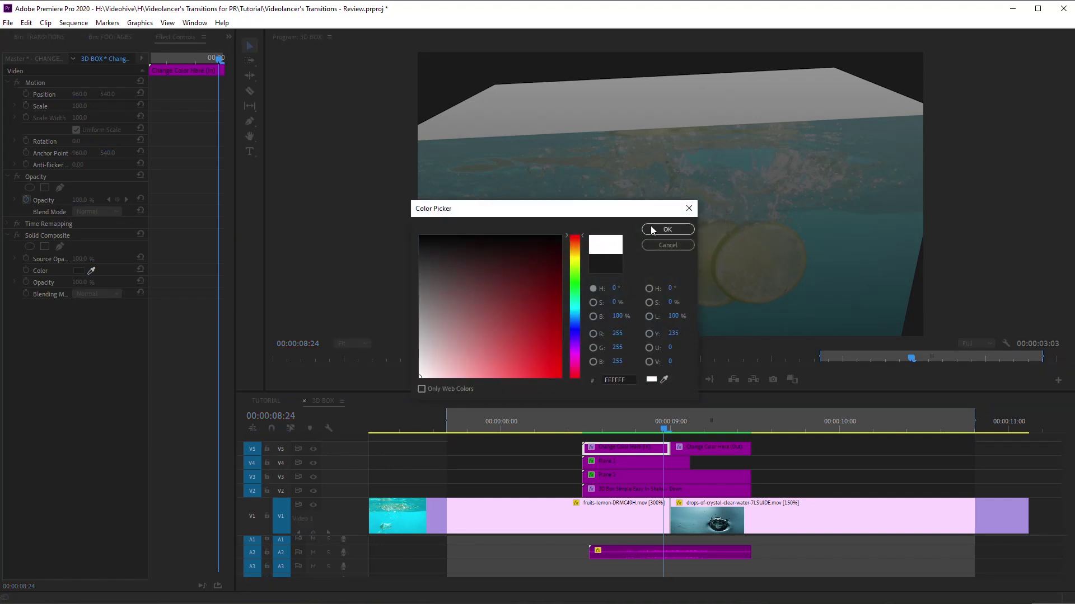
{"action": "left_click", "coordinate": [661, 229]}
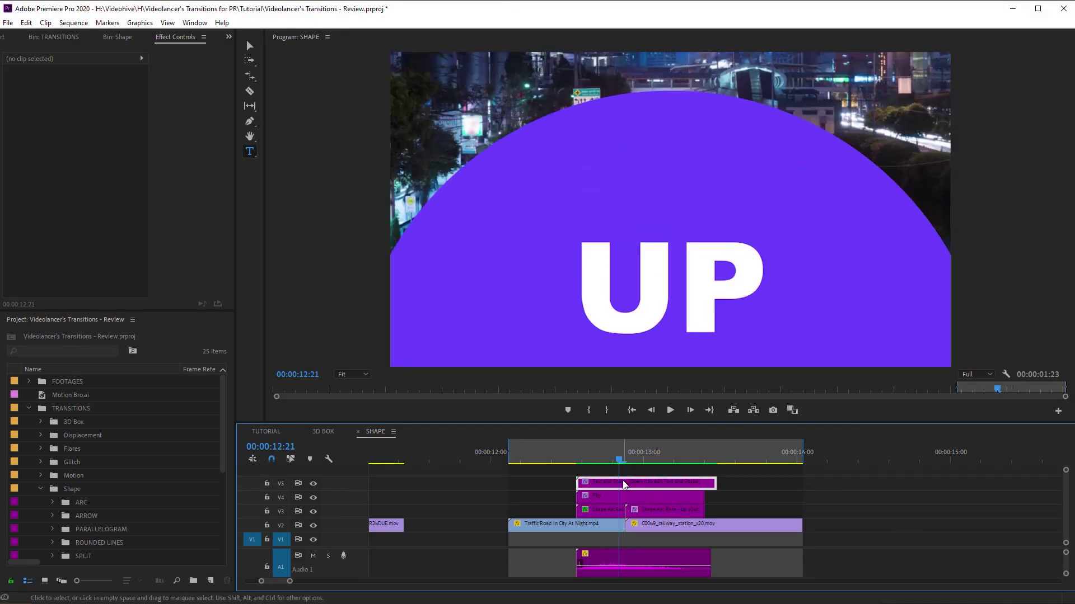
Change the nested shape's Change to Color 'To' value to purple 8200F0
{"action": "double_click", "coordinate": [625, 485]}
{"action": "left_click", "coordinate": [508, 518]}
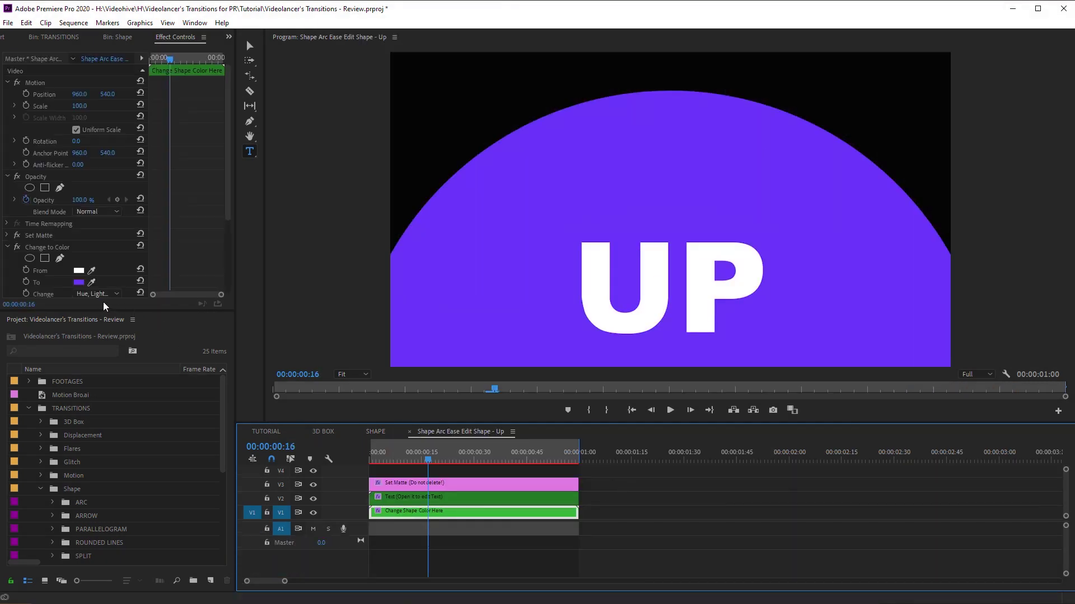
{"action": "left_click", "coordinate": [79, 282]}
{"action": "left_click", "coordinate": [574, 351]}
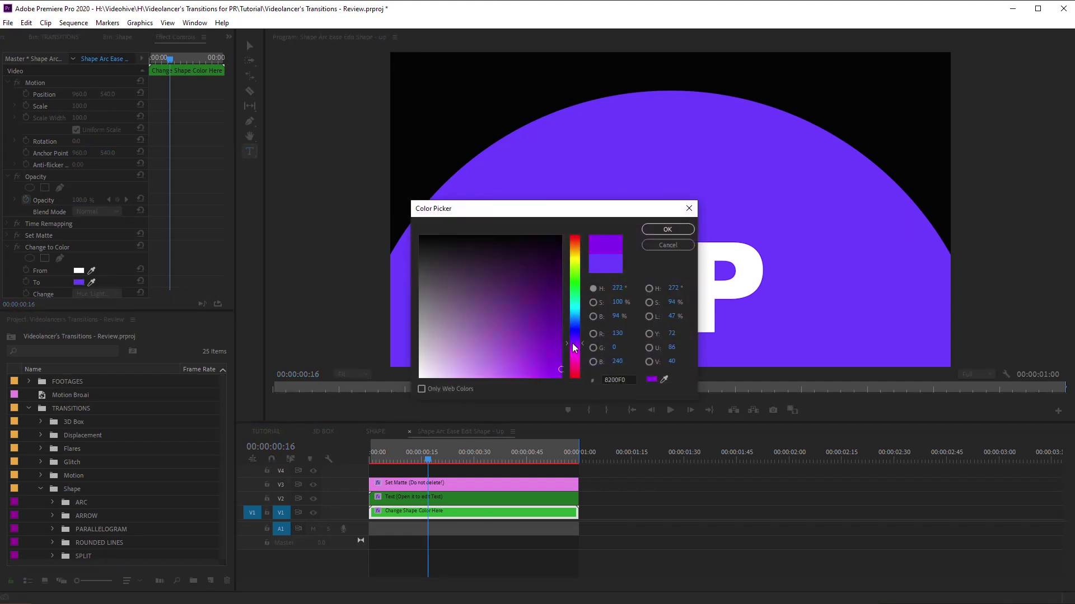
{"action": "left_click", "coordinate": [669, 230]}
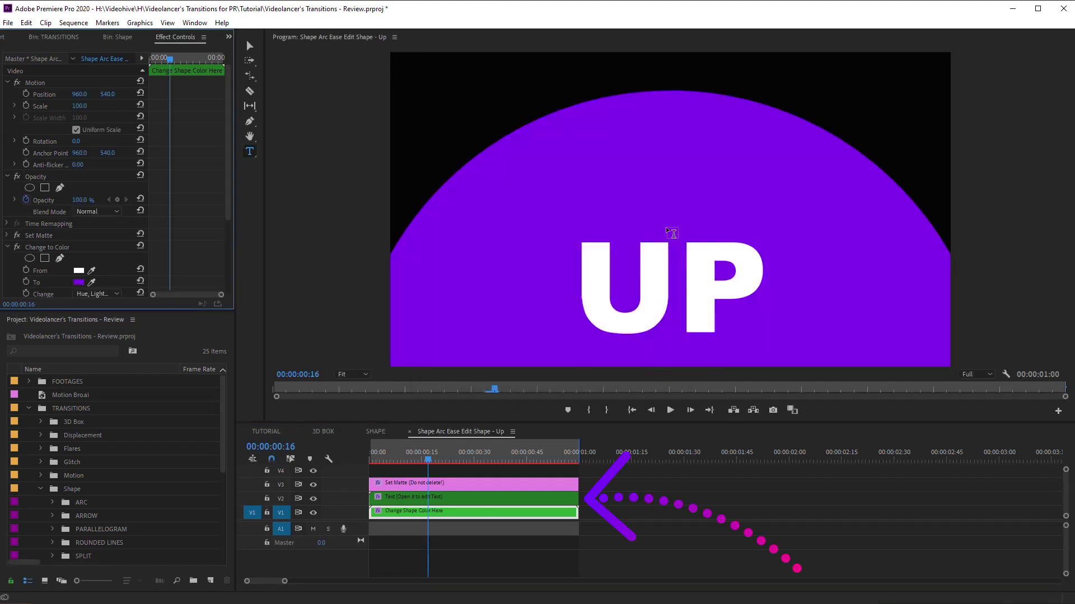
Replace the nested text clip with Motion Bro.ai on V1, then preview the SHAPE sequence
{"action": "double_click", "coordinate": [396, 497]}
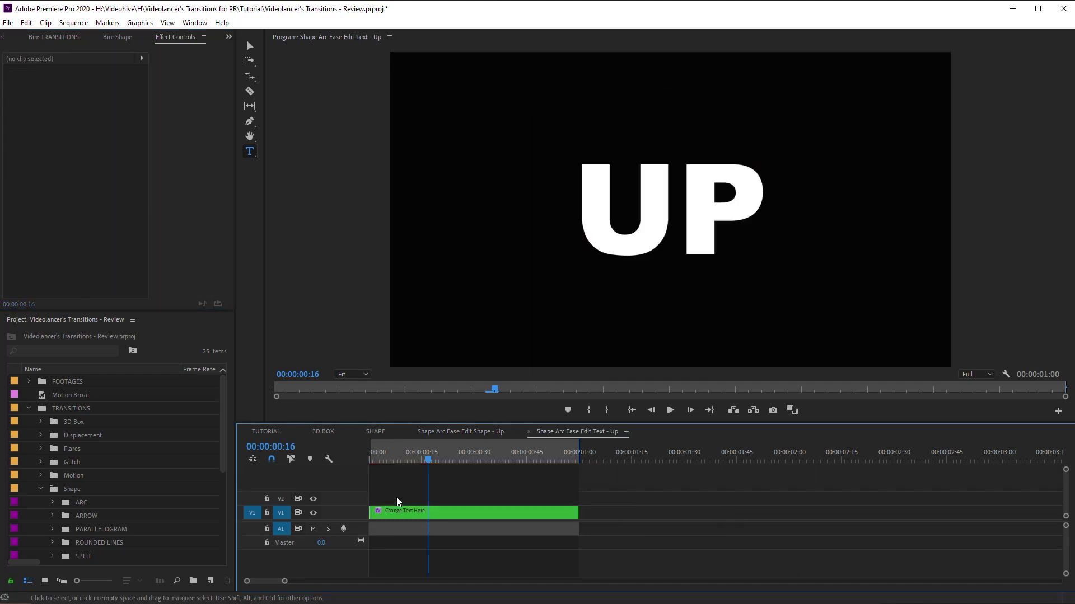
{"action": "double_click", "coordinate": [643, 233]}
{"action": "type", "text": "SUBS"}
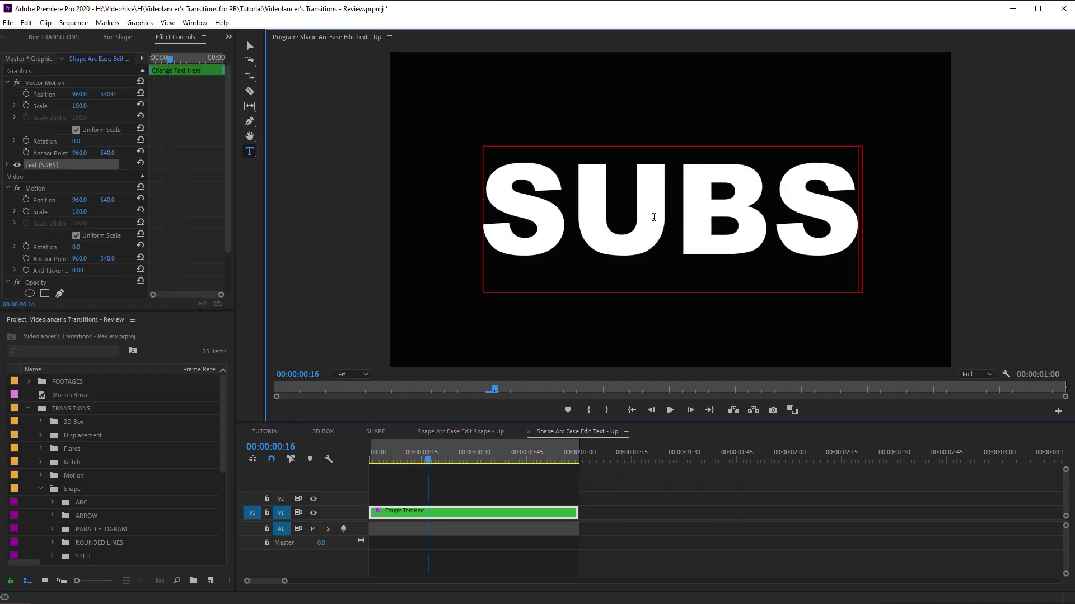
{"action": "left_click", "coordinate": [478, 515]}
{"action": "key", "text": "Delete"}
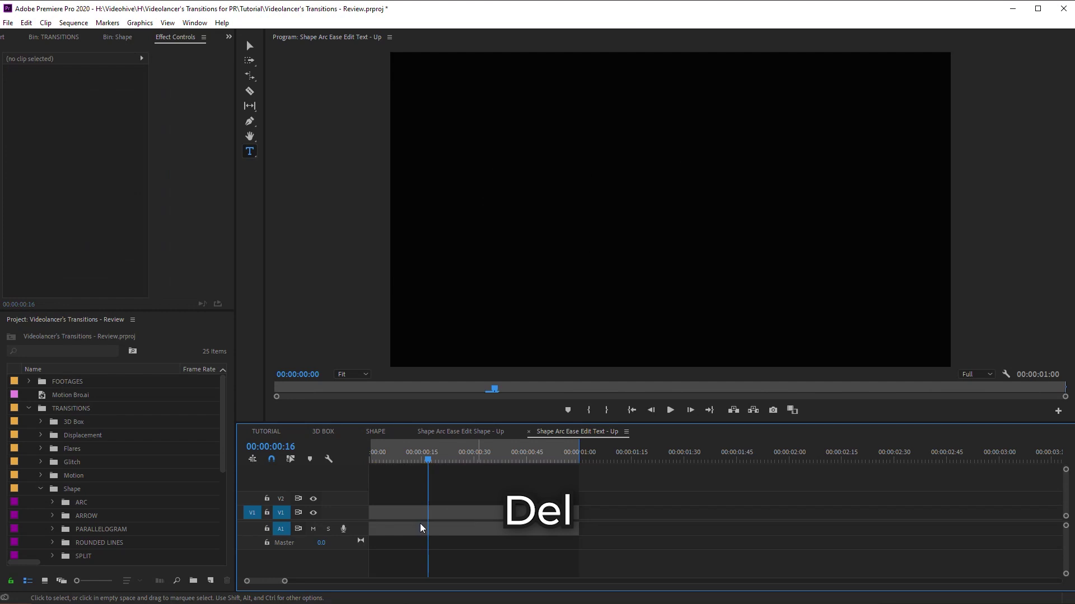
{"action": "left_click_drag", "start_coordinate": [64, 396], "coordinate": [370, 508]}
{"action": "left_click", "coordinate": [375, 432]}
{"action": "key", "text": "space"}
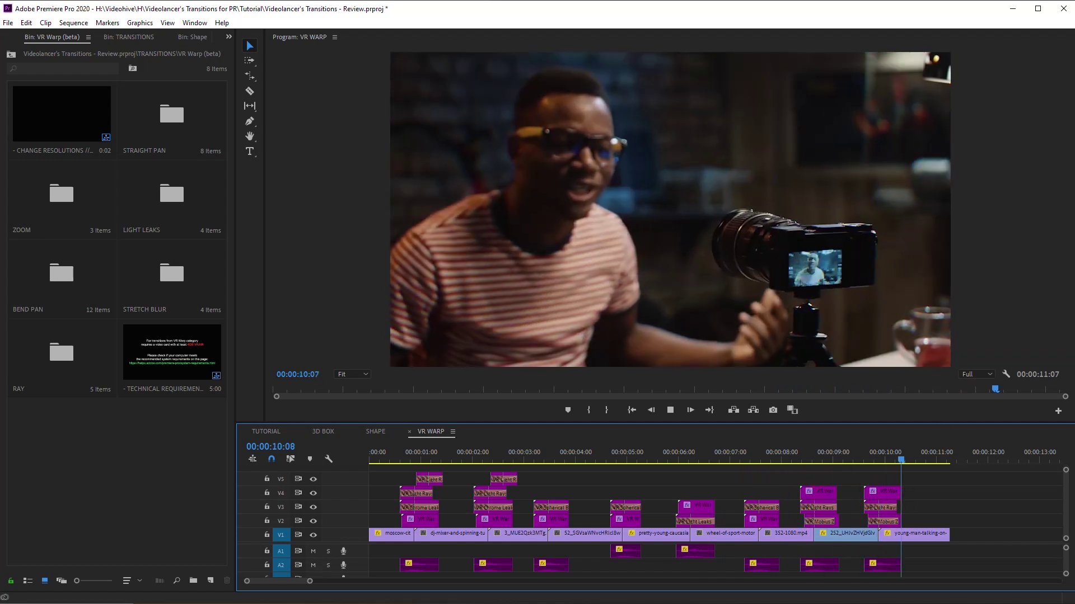
Stop playback and open the TECHNICAL REQUIREMENTS sequence in the VR Warp (beta) bin
{"action": "left_click", "coordinate": [183, 381]}
{"action": "double_click", "coordinate": [180, 372]}
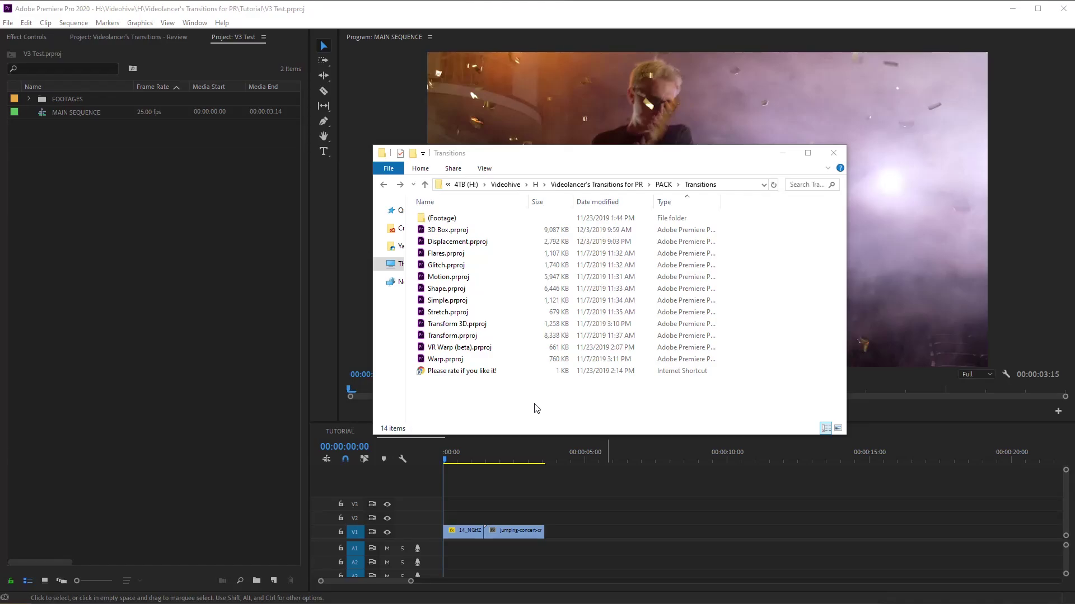
Browse the (Footage) > Sound files, then import Transform.prproj from the Transitions folder
{"action": "double_click", "coordinate": [445, 218]}
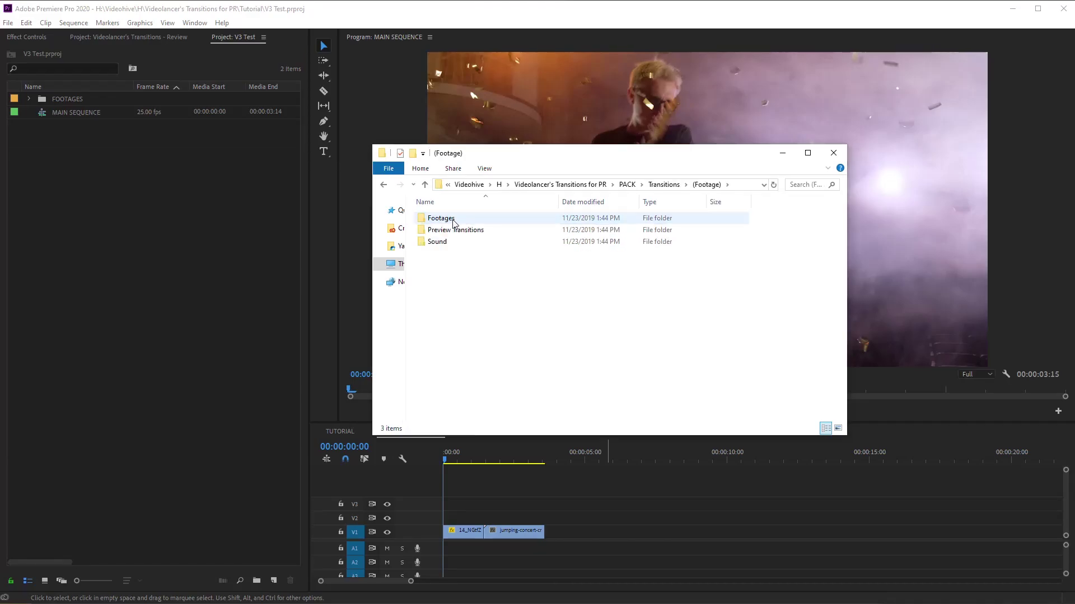
{"action": "double_click", "coordinate": [451, 247]}
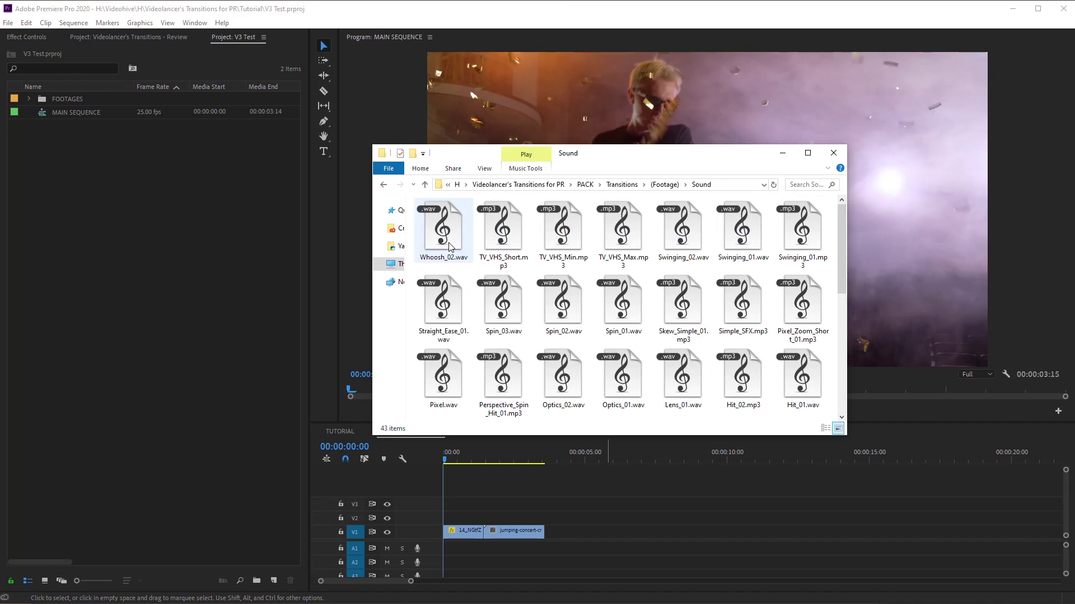
{"action": "left_click", "coordinate": [384, 185]}
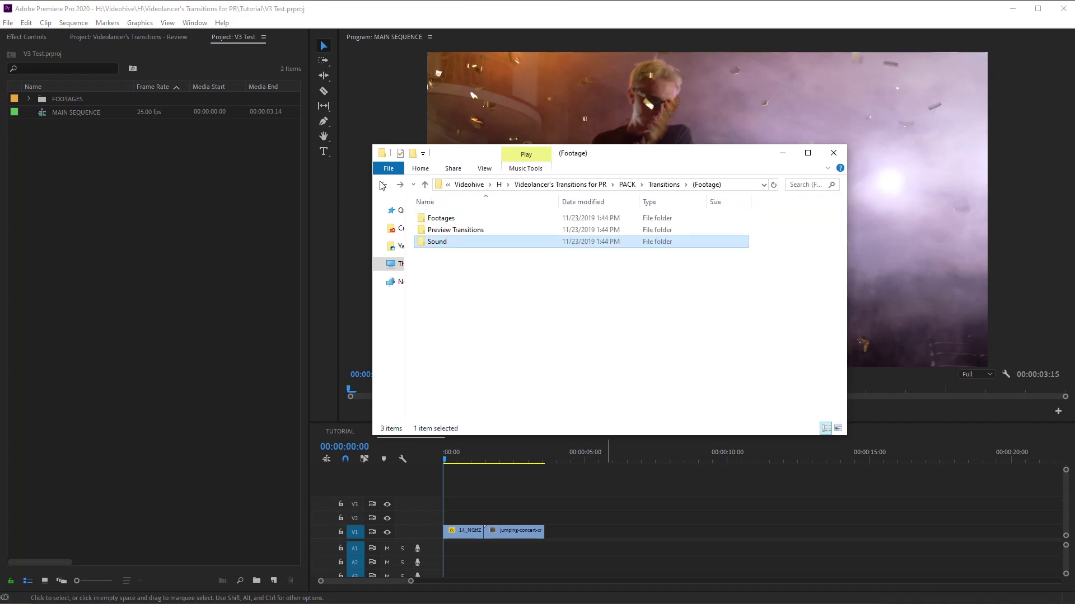
{"action": "left_click", "coordinate": [384, 184]}
{"action": "left_click_drag", "start_coordinate": [452, 335], "coordinate": [146, 216]}
{"action": "left_click", "coordinate": [324, 381]}
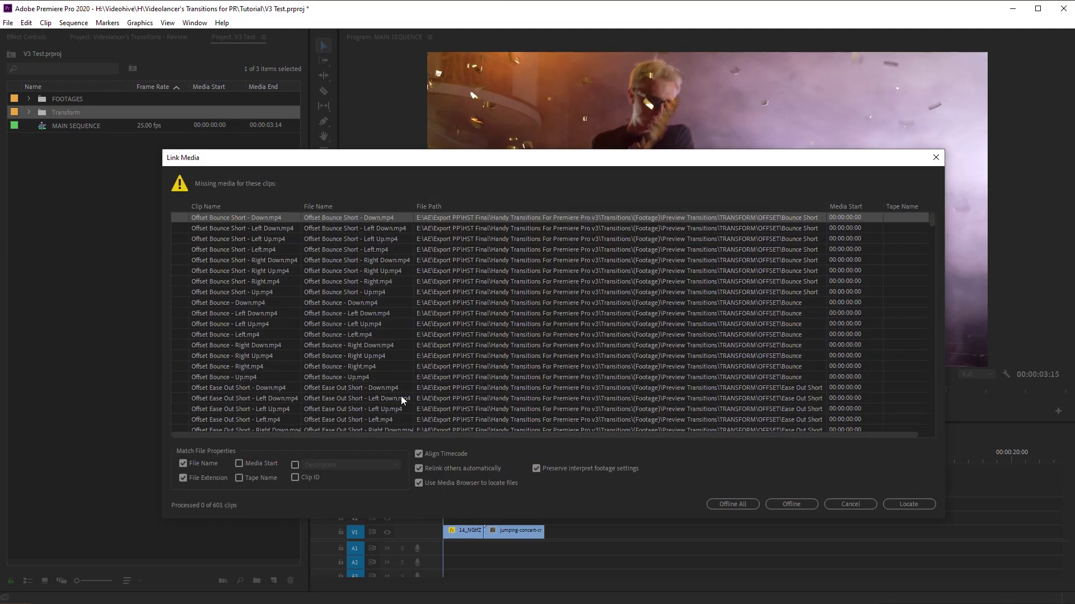
Cancel relinking, delete the Transform bin, and open Transform.prproj with Premiere Pro 2020
{"action": "left_click", "coordinate": [839, 507]}
{"action": "key", "text": "Delete"}
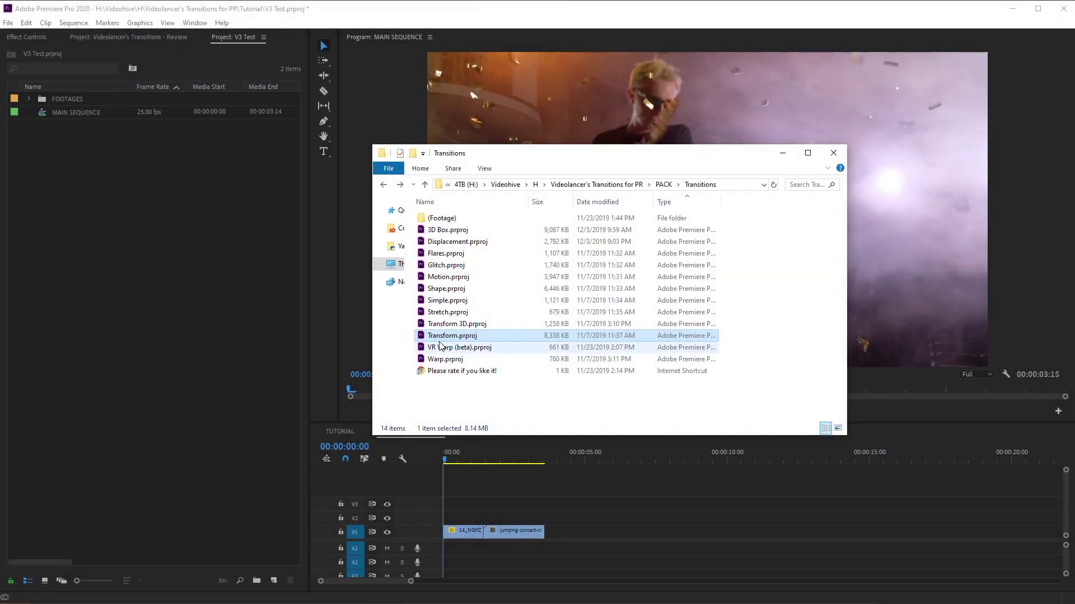
{"action": "right_click", "coordinate": [443, 341]}
{"action": "mouse_move", "coordinate": [532, 147]}
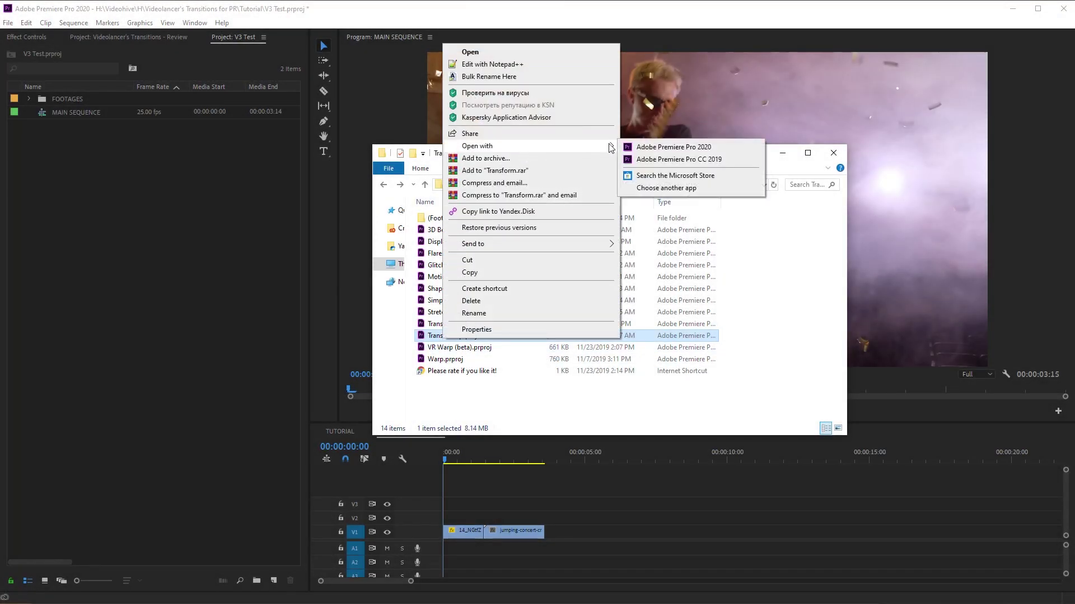
{"action": "left_click", "coordinate": [647, 147]}
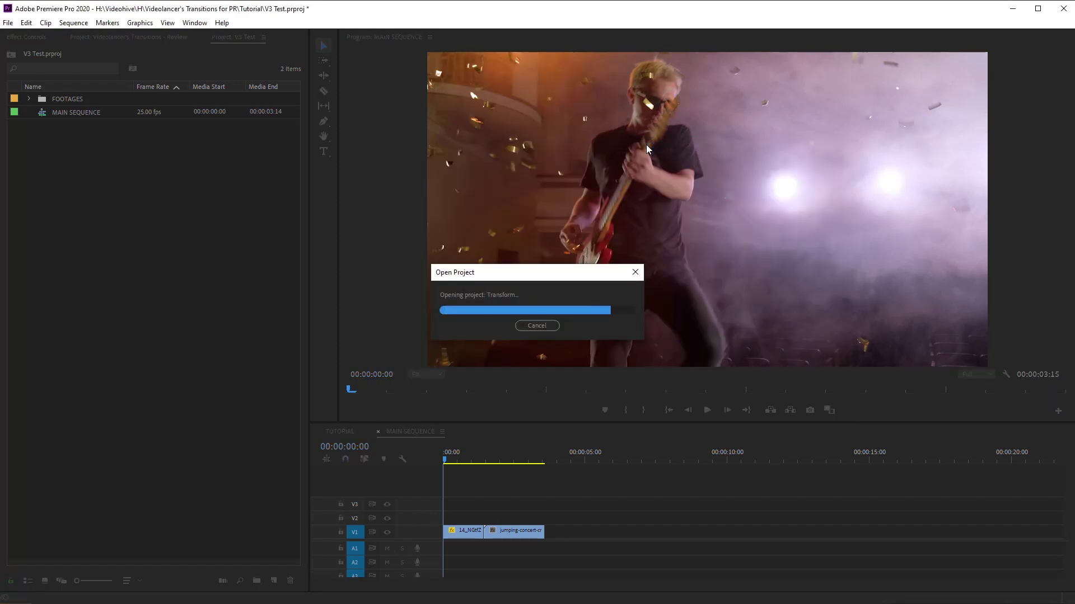
Convert the Transform project and replace the existing project file
{"action": "left_click", "coordinate": [514, 335]}
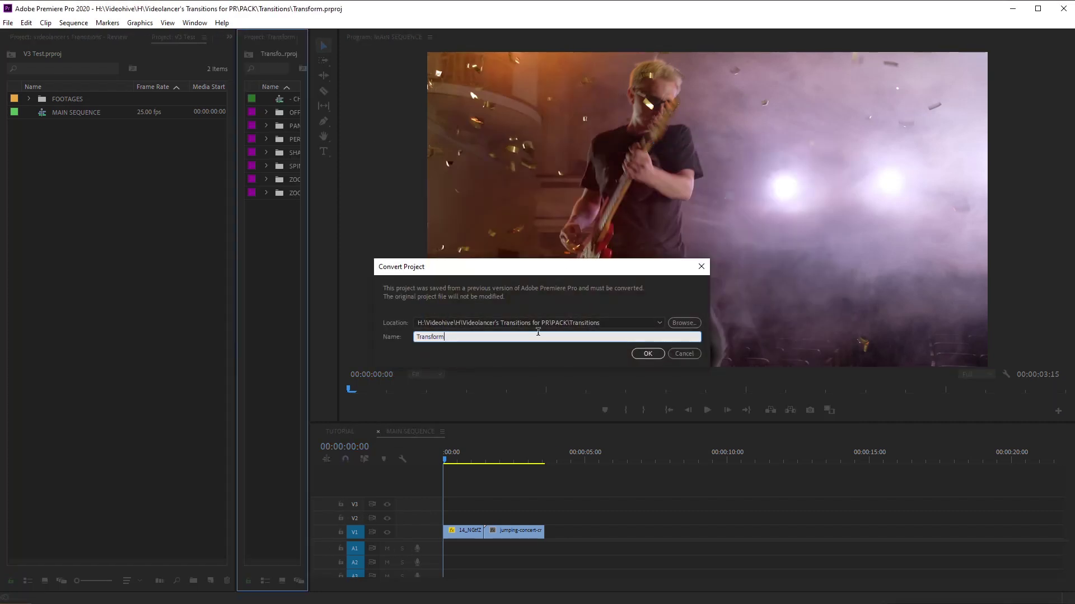
{"action": "left_click", "coordinate": [648, 353]}
{"action": "left_click", "coordinate": [613, 322]}
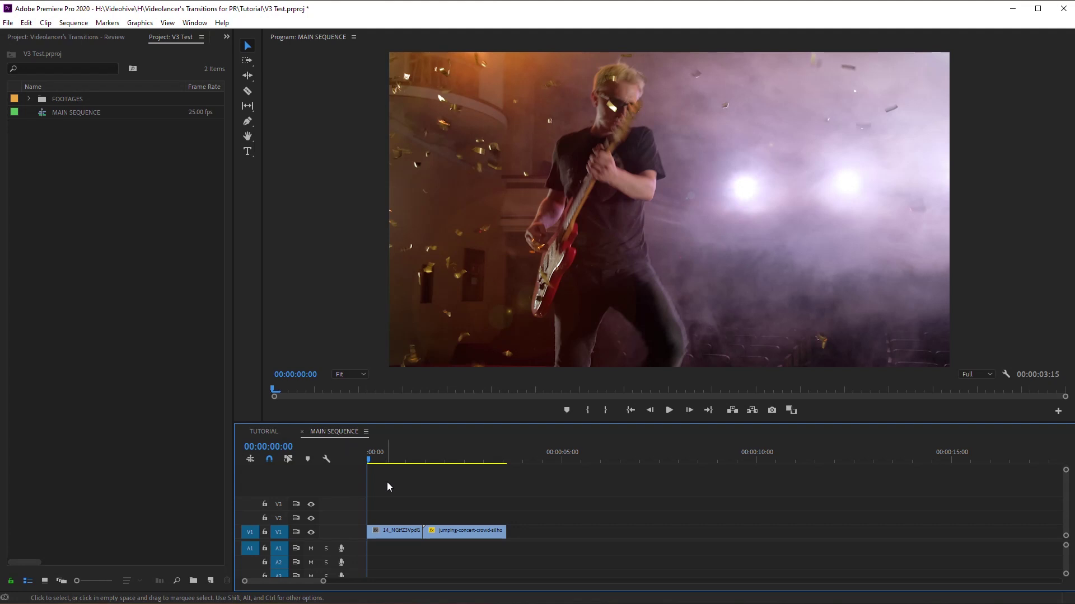
Check MAIN SEQUENCE's 3840x2160, 25 fps settings unchanged, then move the Transitions window over the preview
{"action": "left_click", "coordinate": [79, 23]}
{"action": "left_click", "coordinate": [92, 36]}
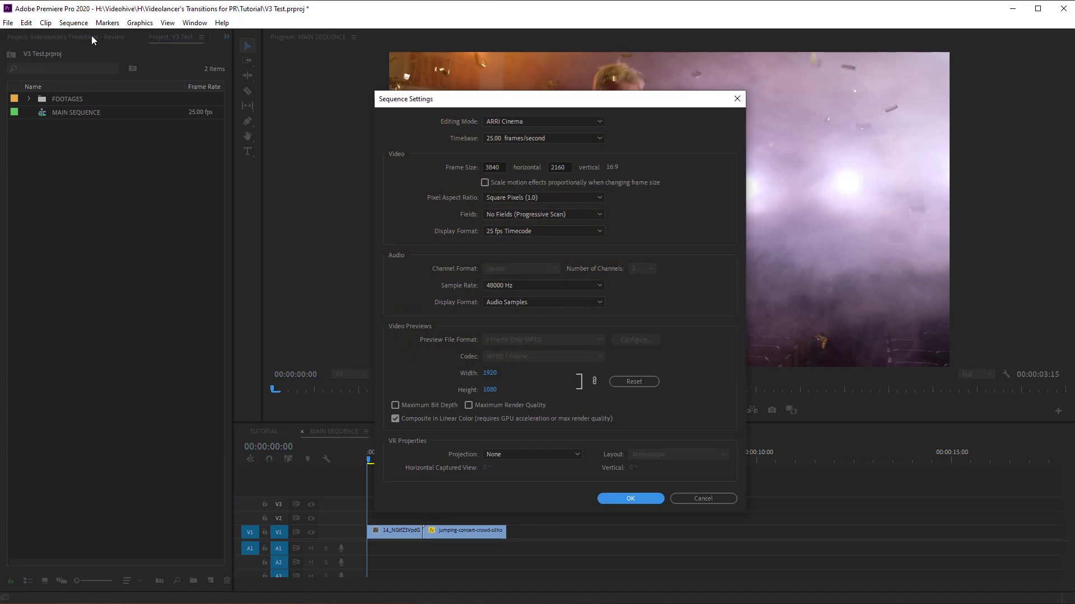
{"action": "left_click", "coordinate": [690, 495]}
{"action": "left_click_drag", "start_coordinate": [1072, 137], "coordinate": [839, 113]}
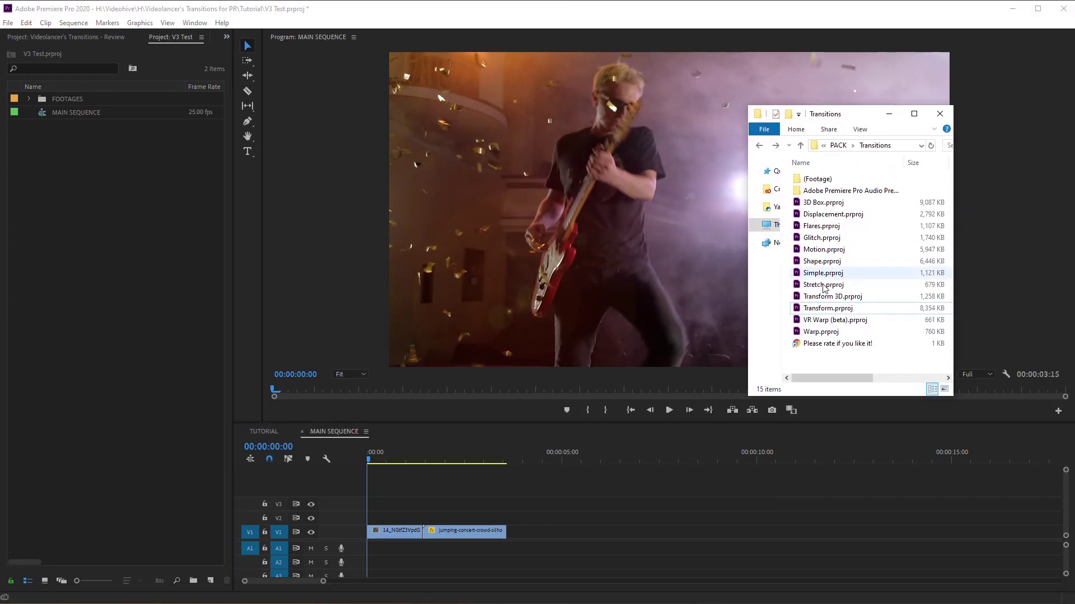
Import the whole Transform.prproj project and expand its Transform folder
{"action": "left_click_drag", "start_coordinate": [827, 308], "coordinate": [89, 211]}
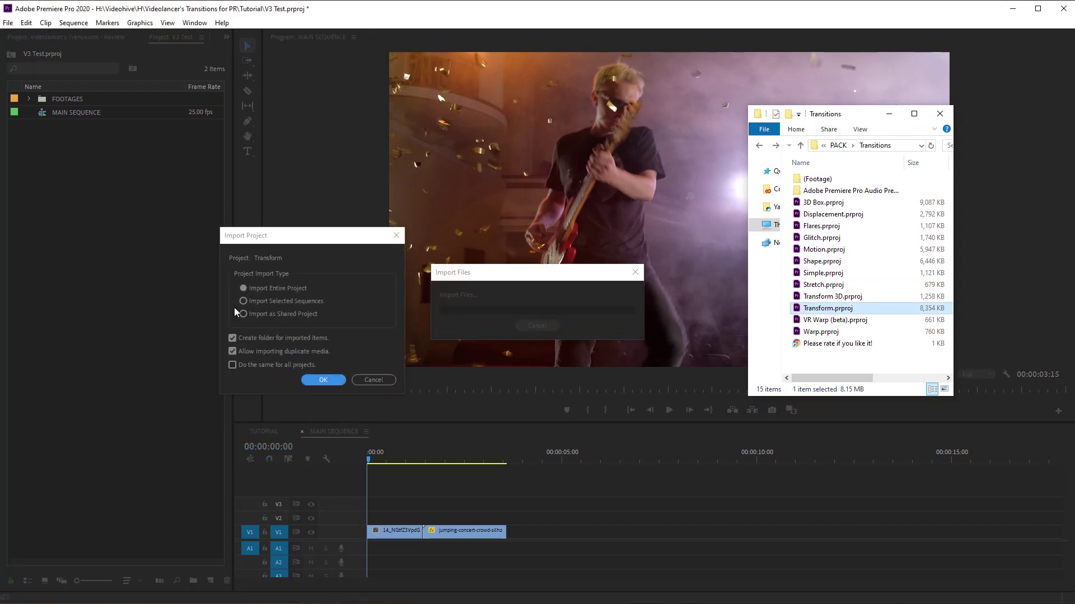
{"action": "left_click", "coordinate": [311, 380]}
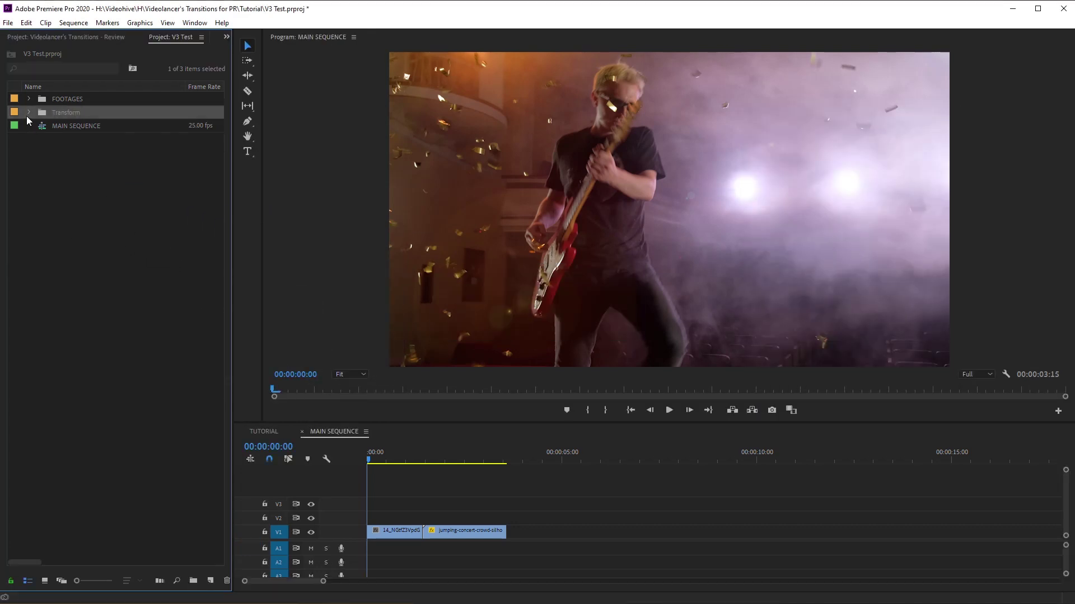
{"action": "left_click", "coordinate": [29, 112]}
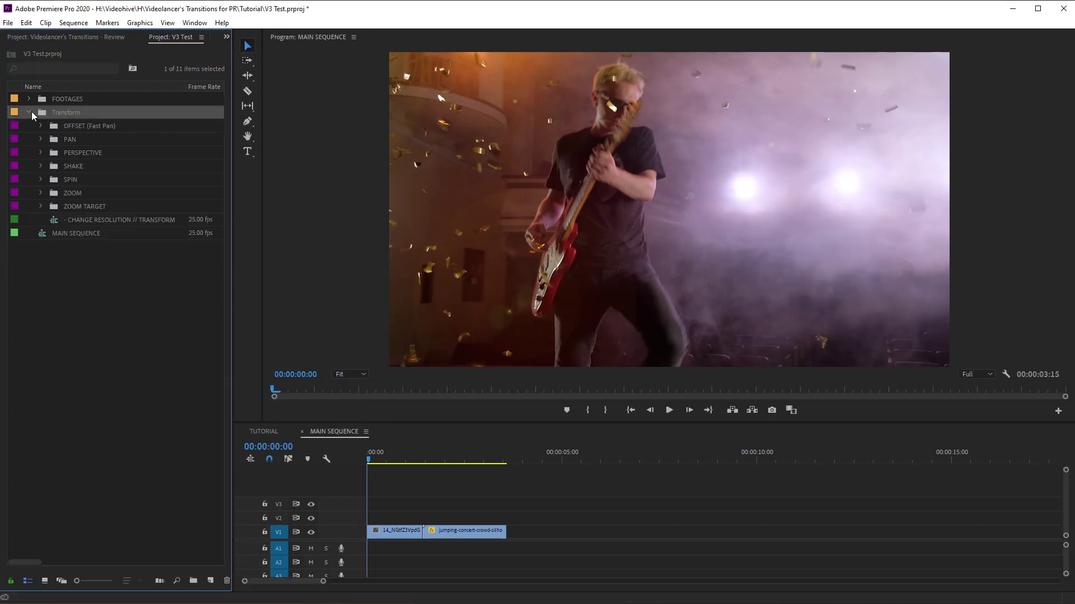
Resize the CHANGE RESOLUTION // TRANSFORM sequence frame, entering a new width and 2160 height
{"action": "right_click", "coordinate": [99, 221]}
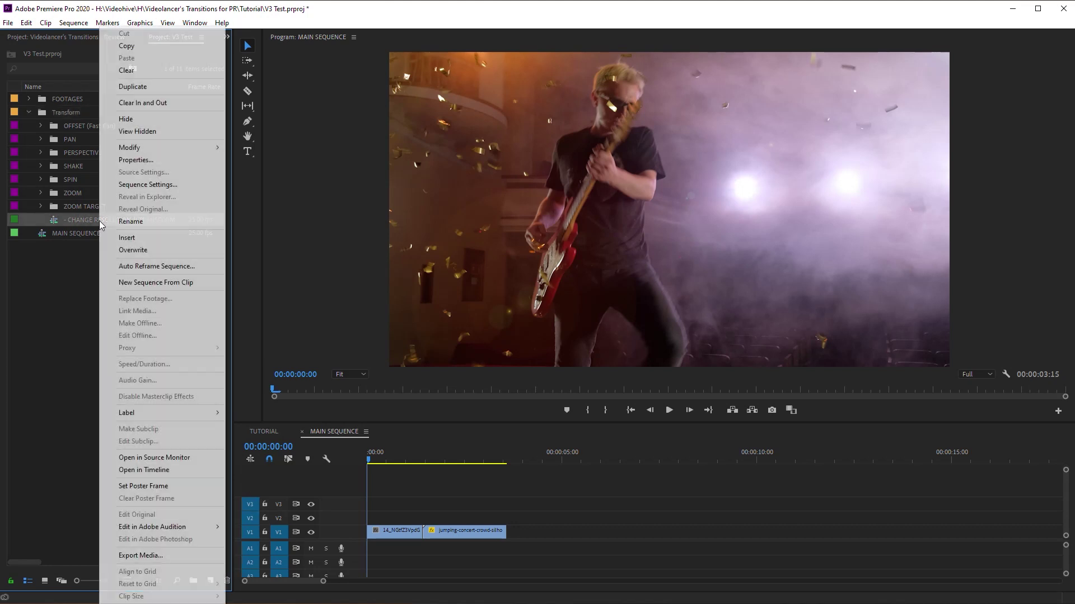
{"action": "left_click", "coordinate": [150, 184]}
{"action": "left_click_drag", "start_coordinate": [503, 167], "coordinate": [458, 163]}
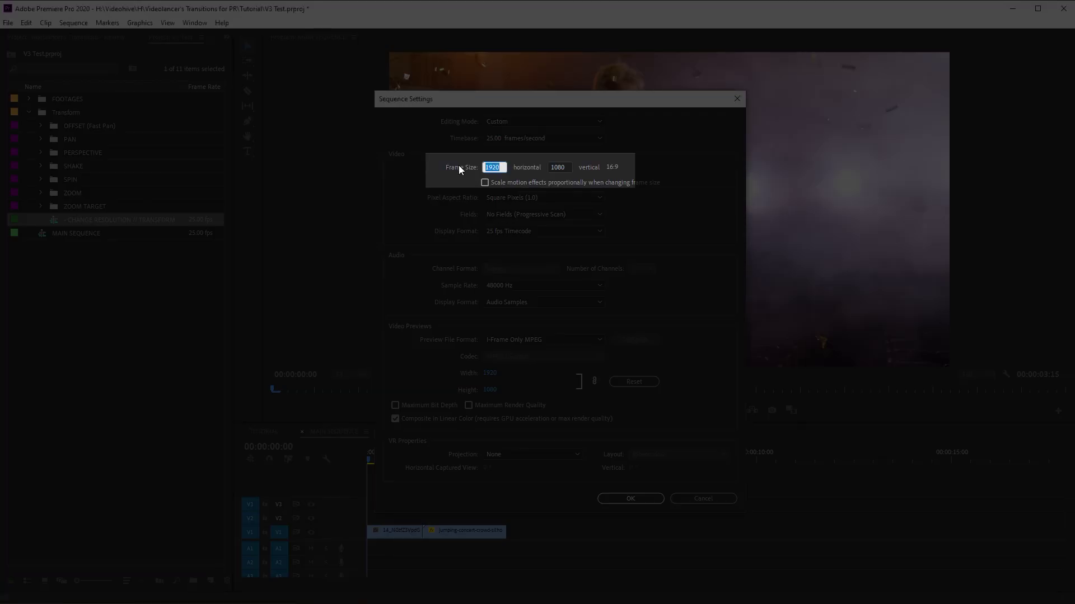
{"action": "type", "text": "3840"}
{"action": "double_click", "coordinate": [566, 166]}
{"action": "type", "text": "2160"}
{"action": "left_click", "coordinate": [633, 498]}
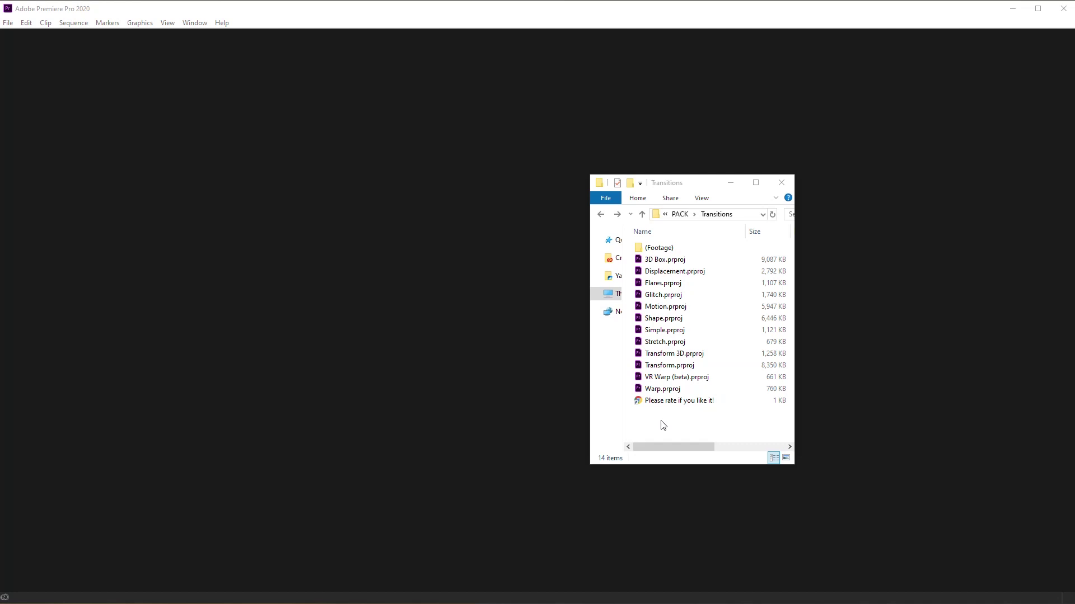
Open Transform.prproj and set its CHANGE RESOLUTION sequence frame size to 1080x1920
{"action": "double_click", "coordinate": [666, 365]}
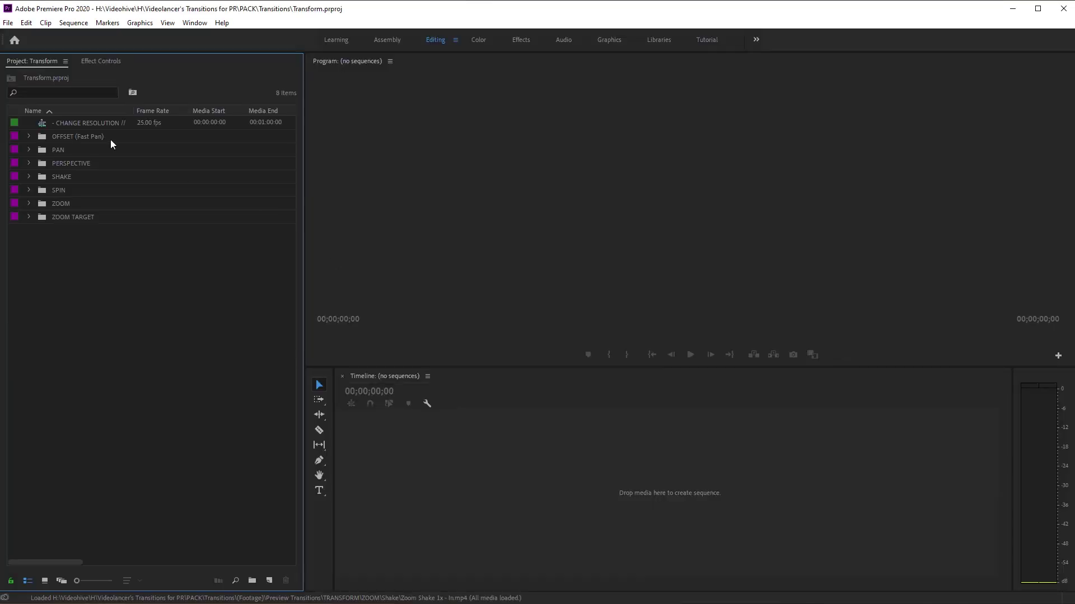
{"action": "right_click", "coordinate": [103, 124]}
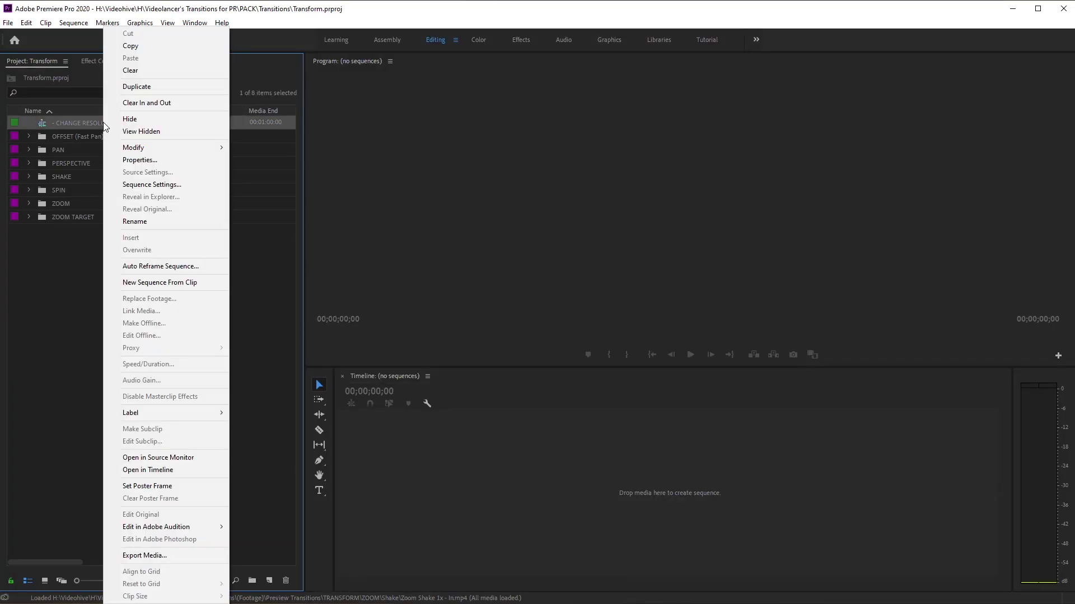
{"action": "left_click", "coordinate": [149, 185]}
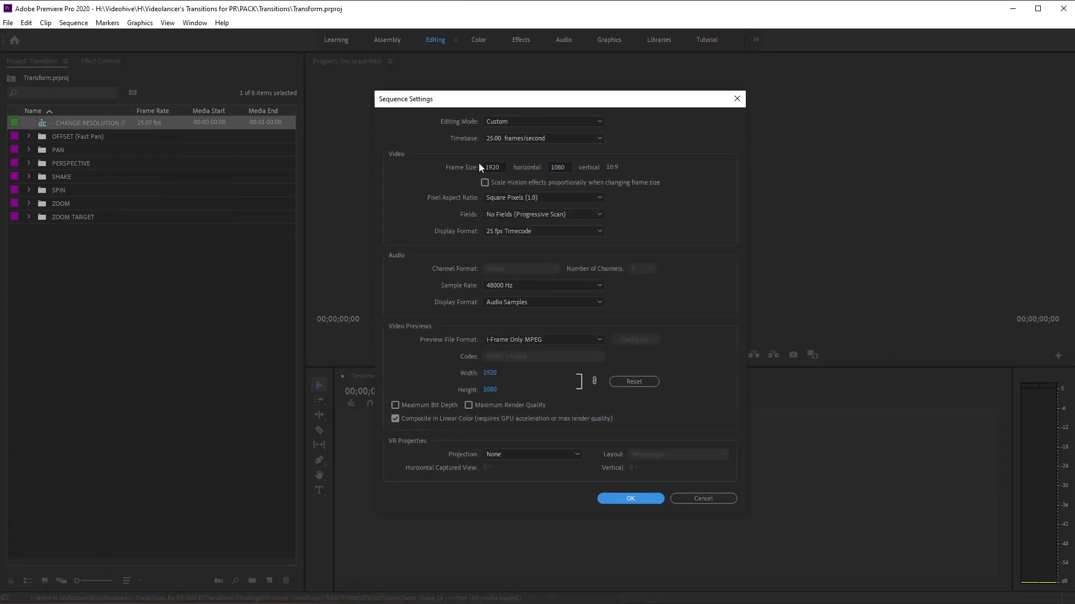
{"action": "left_click", "coordinate": [504, 168]}
{"action": "type", "text": "1080"}
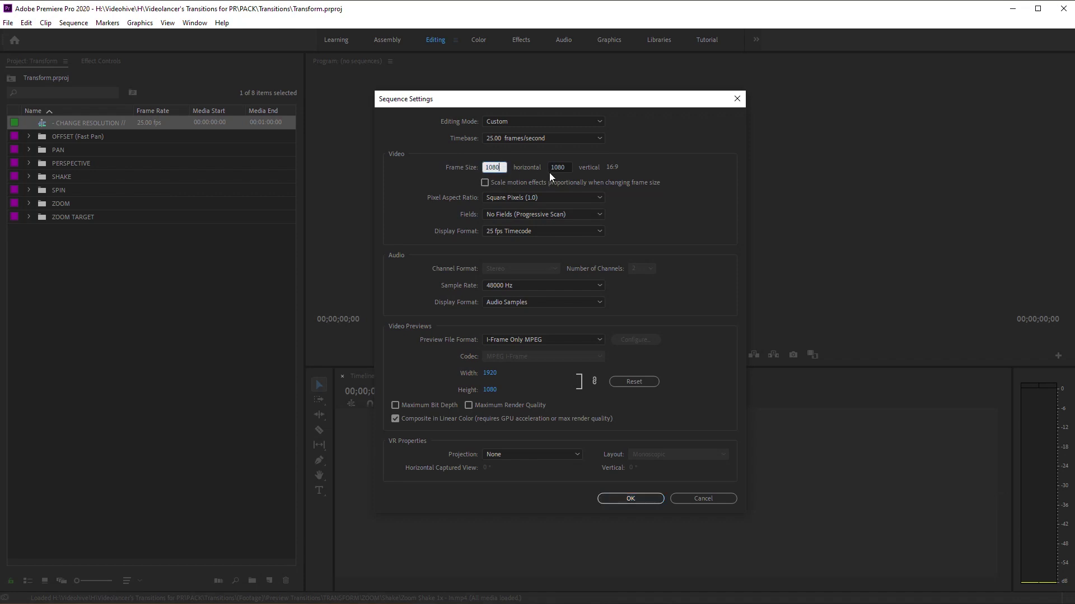
{"action": "left_click", "coordinate": [553, 169]}
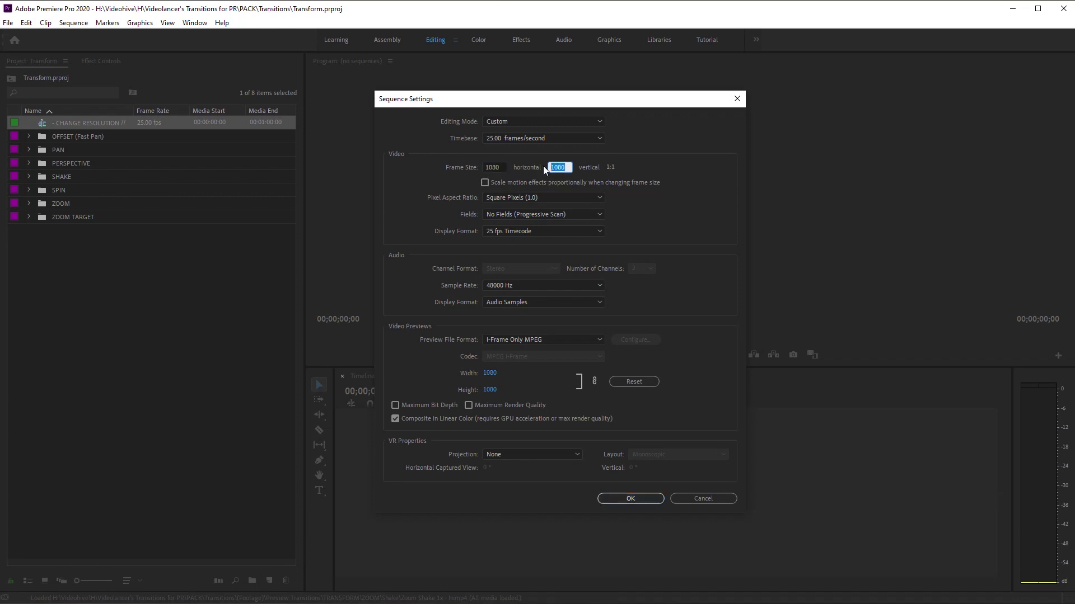
{"action": "type", "text": "1920"}
{"action": "left_click", "coordinate": [656, 497]}
Save the project as 'Transform 1080x1920'
{"action": "left_click", "coordinate": [10, 23]}
{"action": "left_click", "coordinate": [65, 163]}
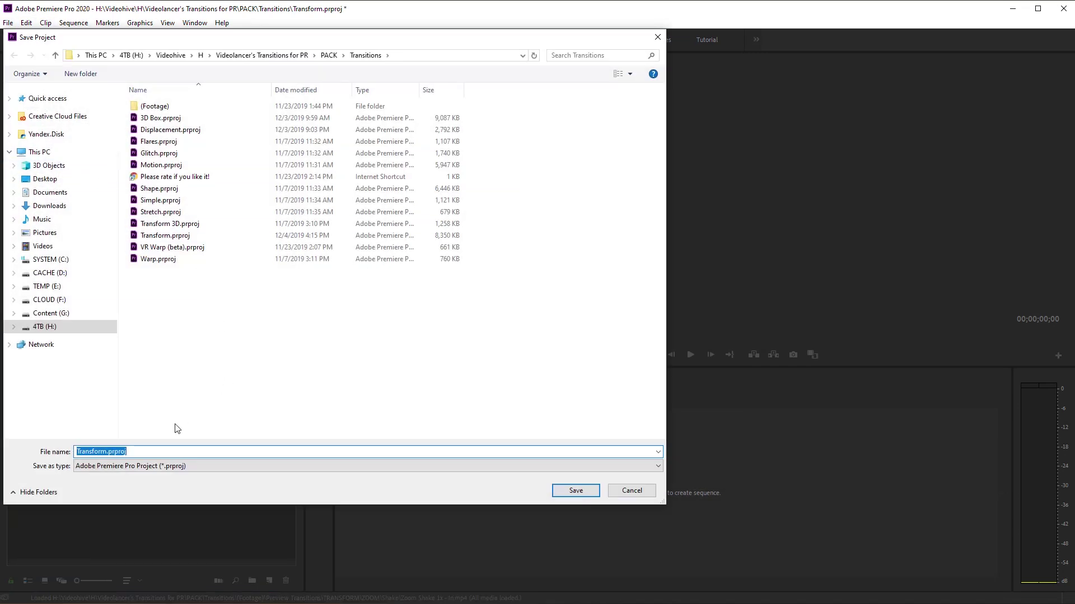
{"action": "left_click", "coordinate": [108, 451]}
{"action": "type", "text": "1080x1920"}
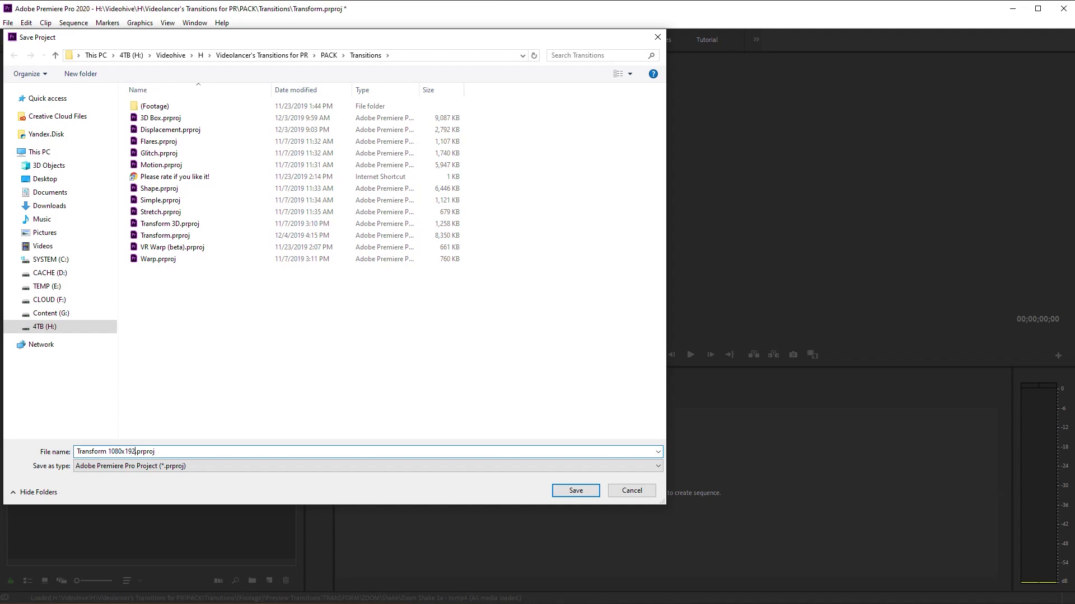
Finish saving, then open the ZOOM Optics transitions bin in Icon View
{"action": "left_click", "coordinate": [573, 490]}
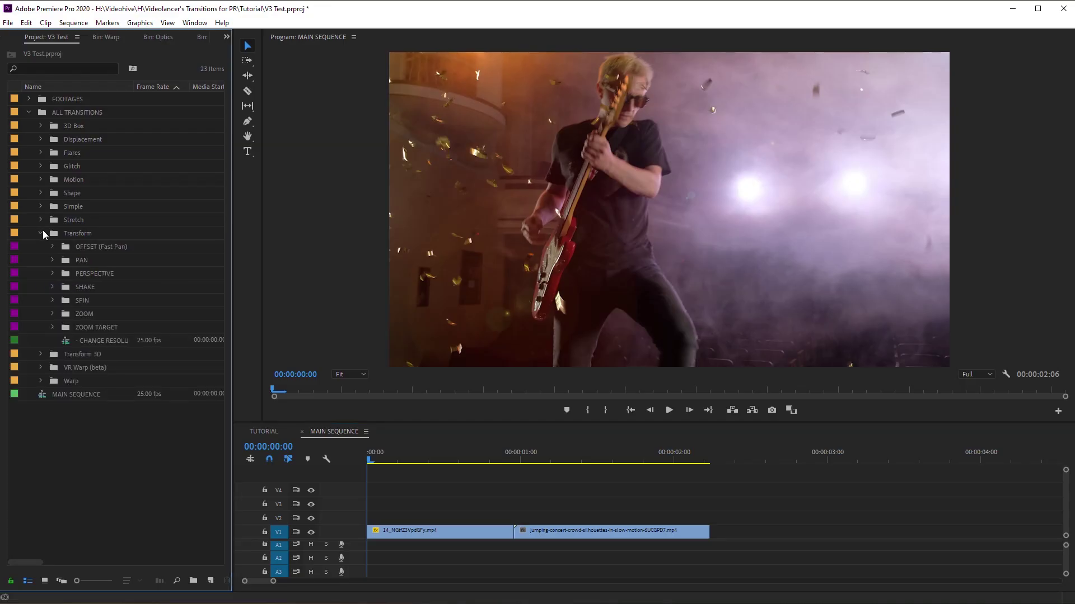
{"action": "left_click", "coordinate": [53, 313]}
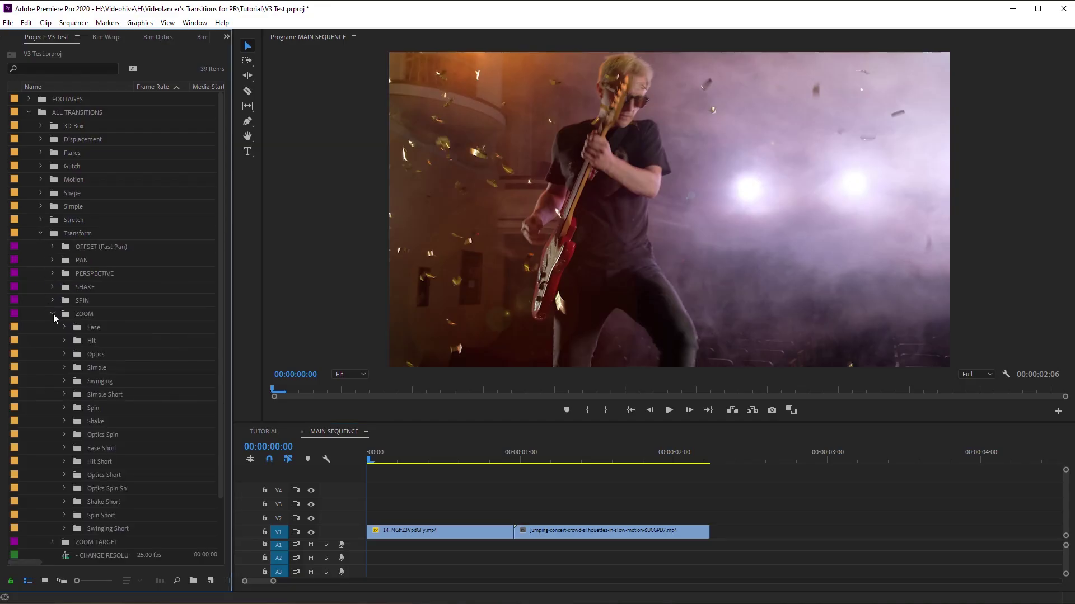
{"action": "double_click", "coordinate": [99, 355]}
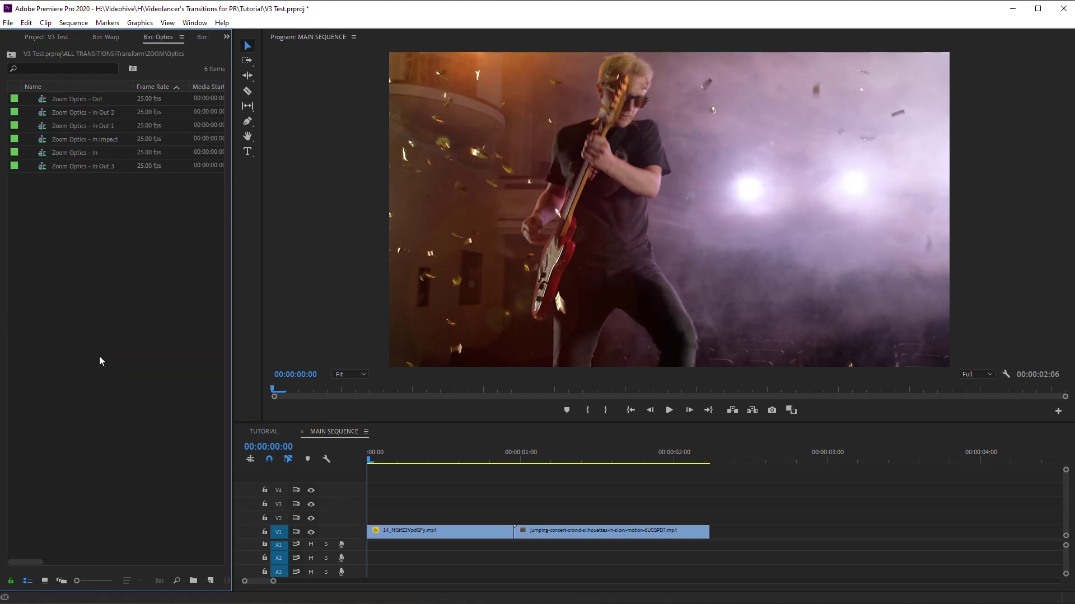
{"action": "left_click", "coordinate": [44, 582]}
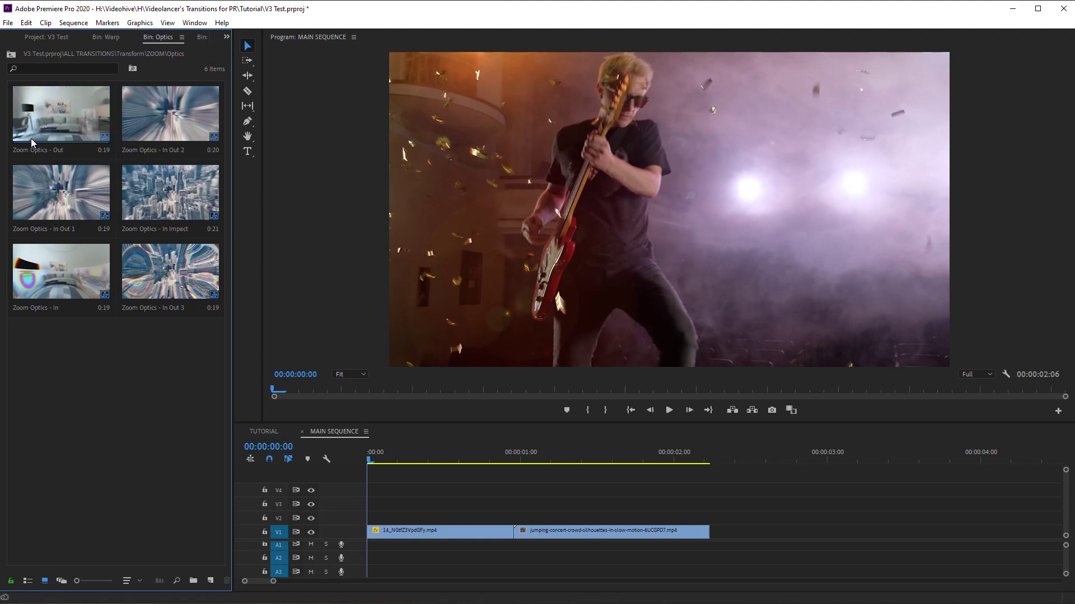
Place Zoom Optics - Out on the concert cut and a VR Warp pan on TIMELINE SETTINGS, previewing each
{"action": "left_click_drag", "start_coordinate": [29, 138], "coordinate": [536, 526]}
{"action": "key", "text": "space"}
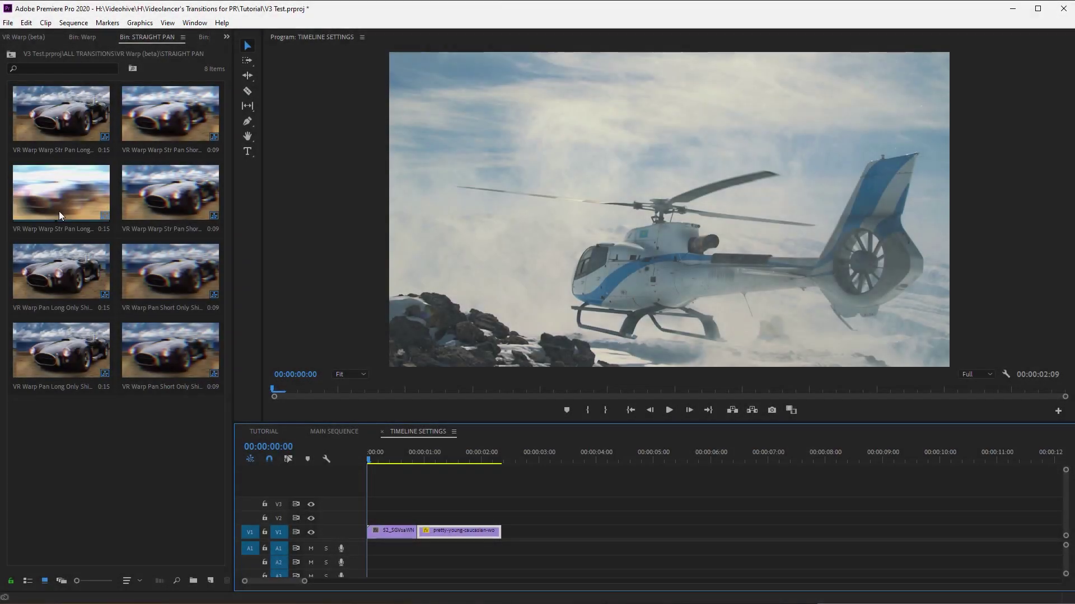
{"action": "left_click_drag", "start_coordinate": [59, 210], "coordinate": [406, 518]}
{"action": "key", "text": "space"}
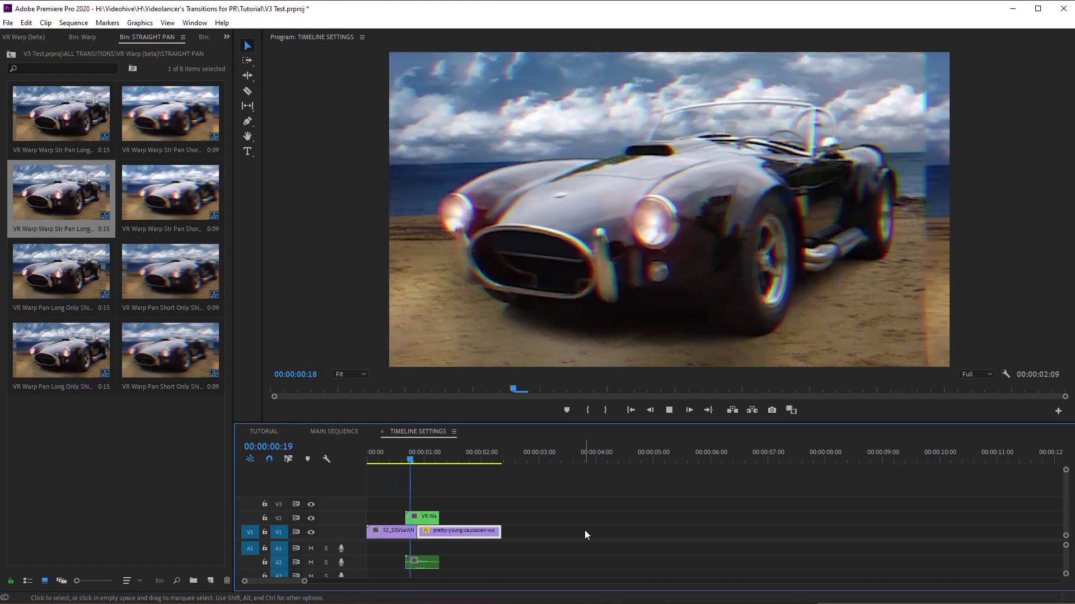
Delete the VR Warp transition clip and turn off 'Insert and overwrite sequences as nests'
{"action": "left_click", "coordinate": [392, 456]}
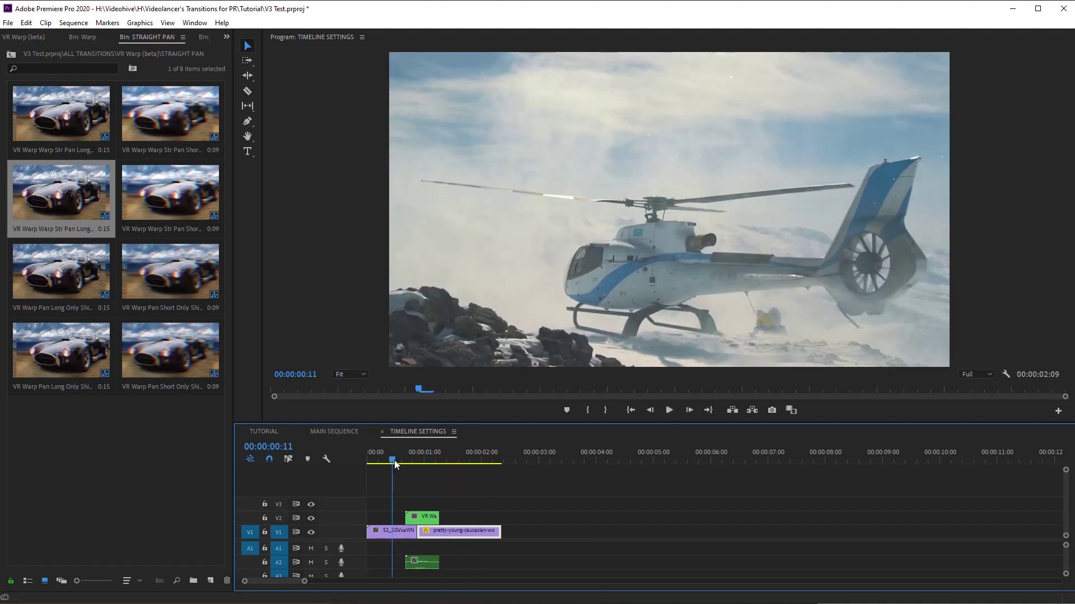
{"action": "key", "text": "Delete"}
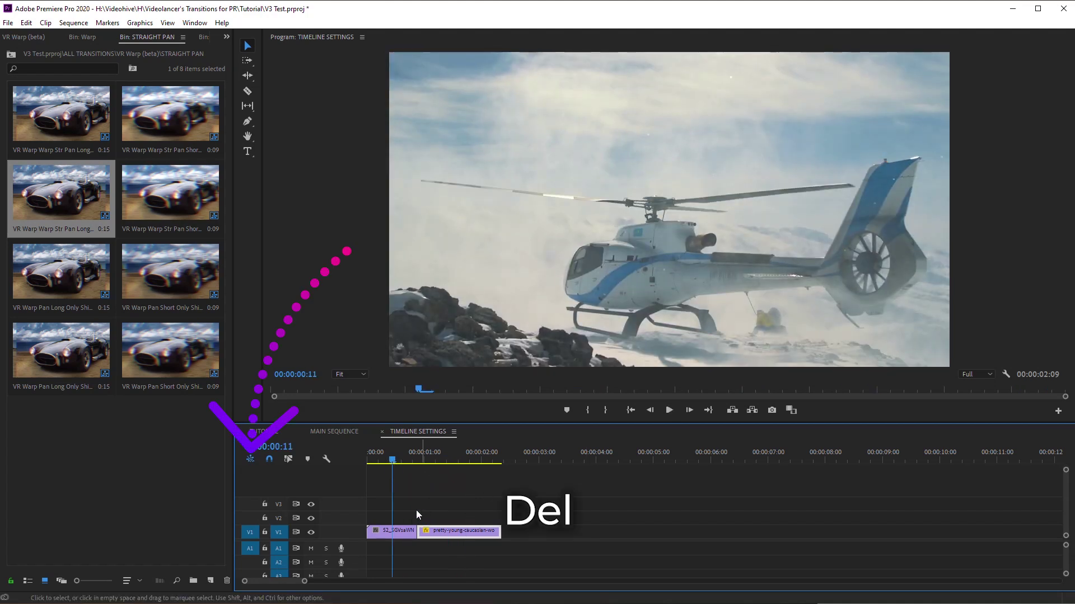
{"action": "left_click", "coordinate": [253, 462]}
Check the transition sequence's tracks, then add video tracks V4 and V5 to TIMELINE SETTINGS
{"action": "double_click", "coordinate": [71, 218]}
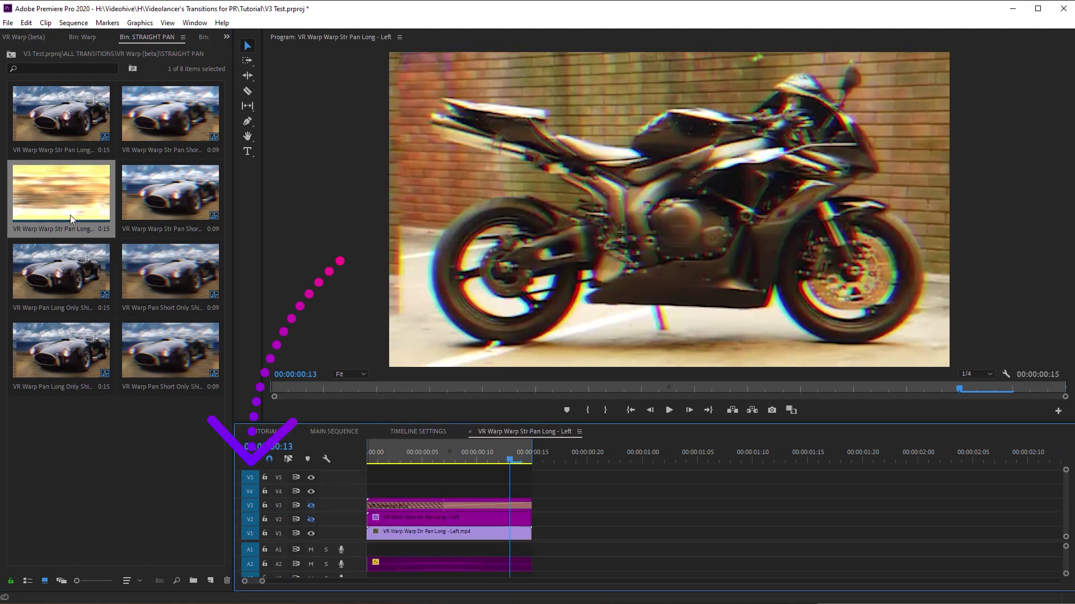
{"action": "left_click", "coordinate": [423, 432]}
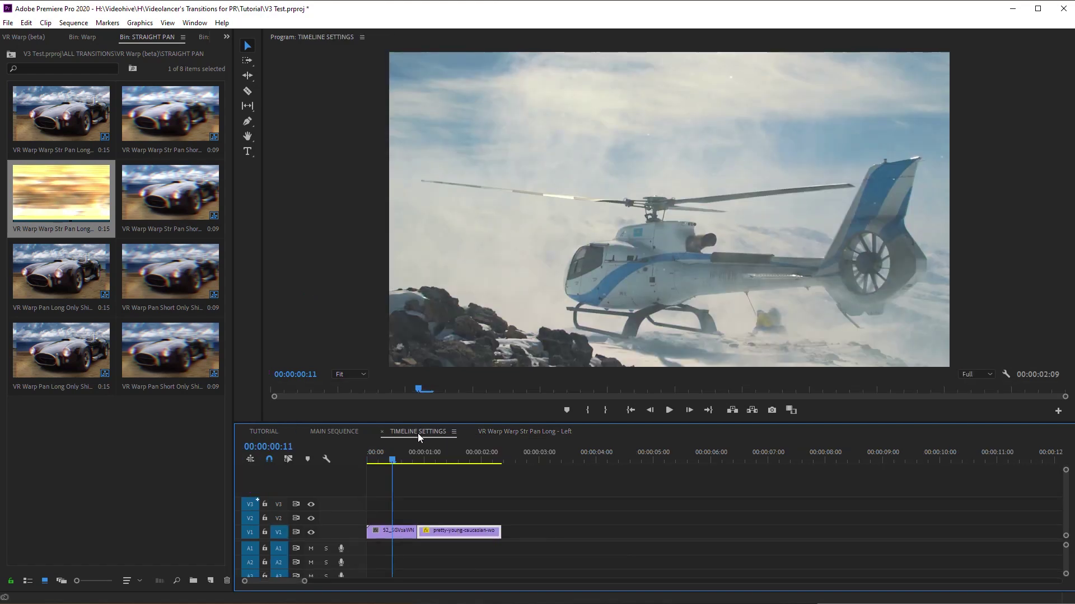
{"action": "left_click", "coordinate": [257, 499]}
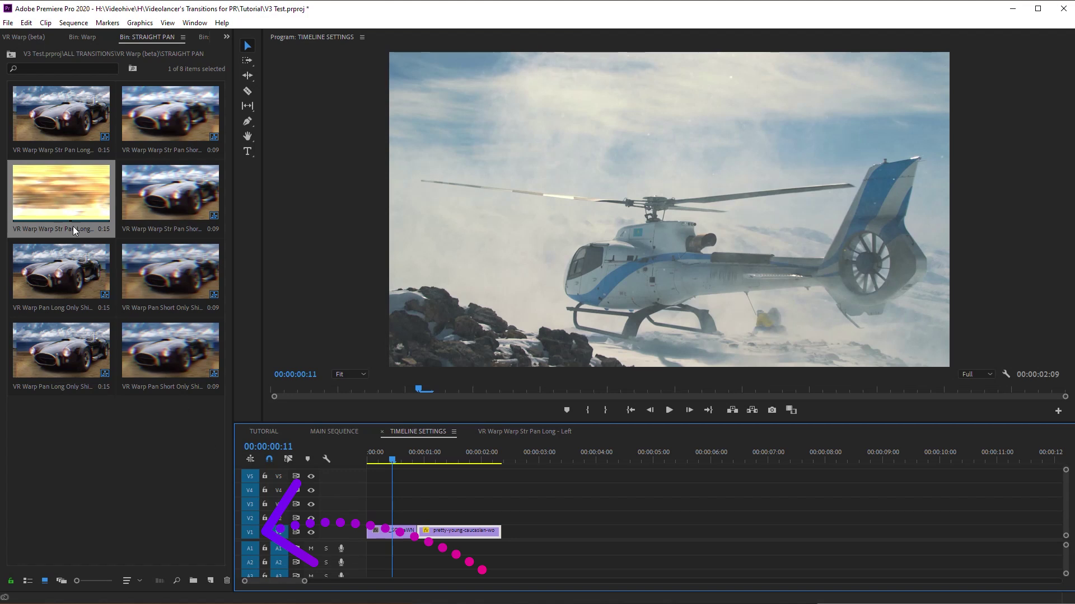
Drop the Pan Long transition over the cut, preview it, and delete the misplaced clips
{"action": "left_click_drag", "start_coordinate": [72, 227], "coordinate": [420, 518]}
{"action": "key", "text": "space"}
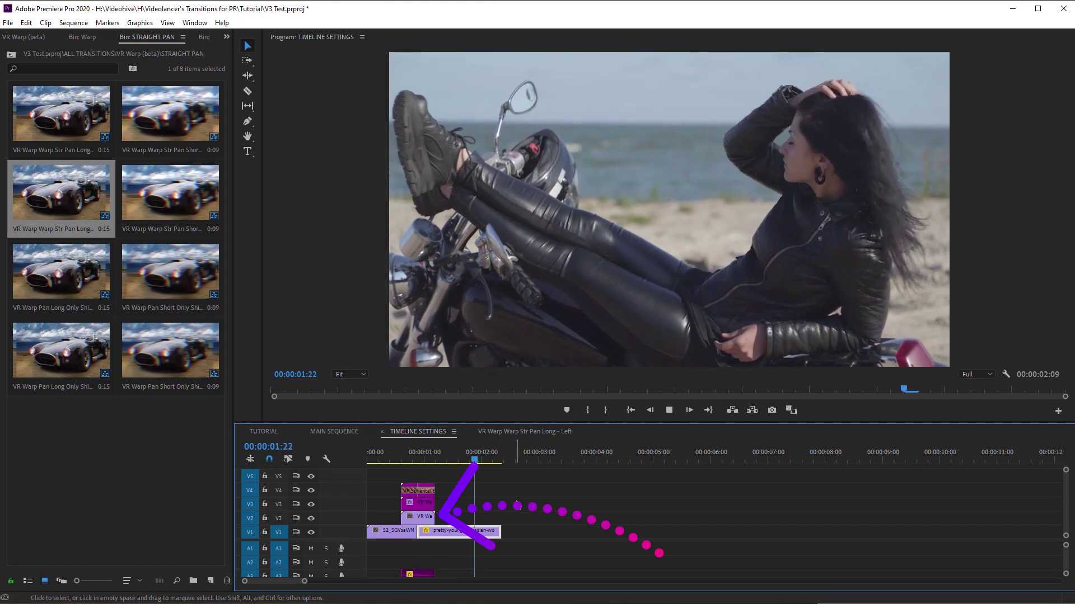
{"action": "key", "text": "Delete"}
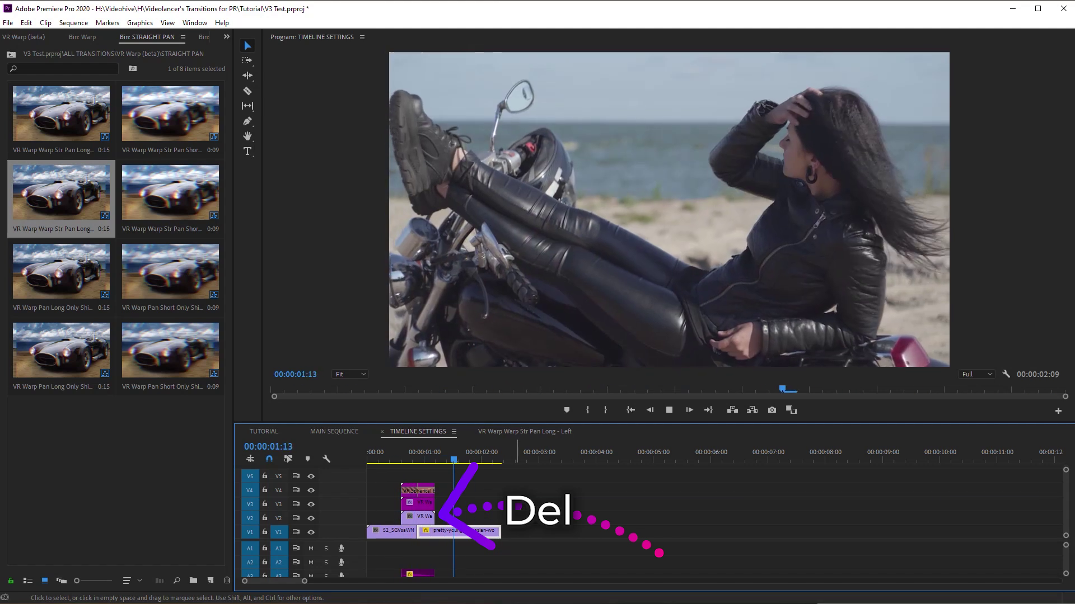
Disable V1 source patching, re-drop Pan Long onto V2–V3, and preview from the start
{"action": "left_click", "coordinate": [249, 533]}
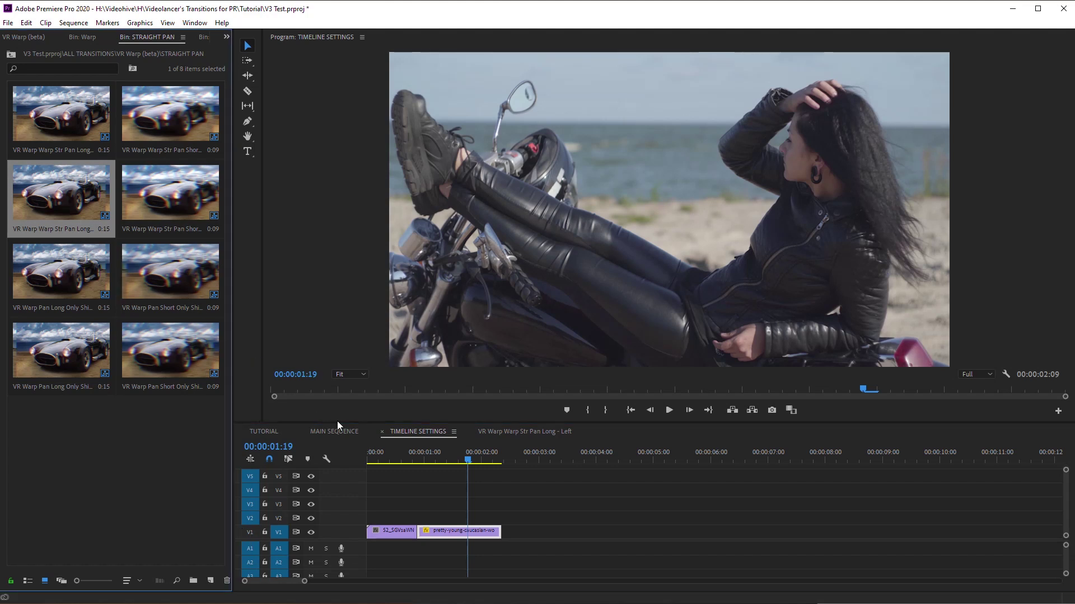
{"action": "left_click_drag", "start_coordinate": [350, 430], "coordinate": [403, 509]}
{"action": "key", "text": "Home"}
{"action": "key", "text": "space"}
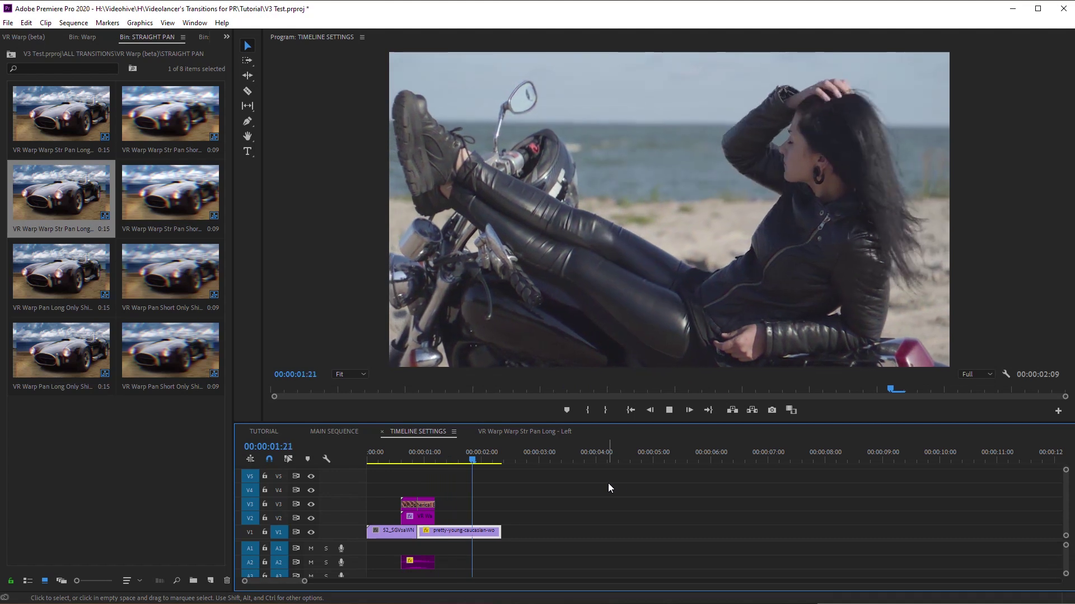